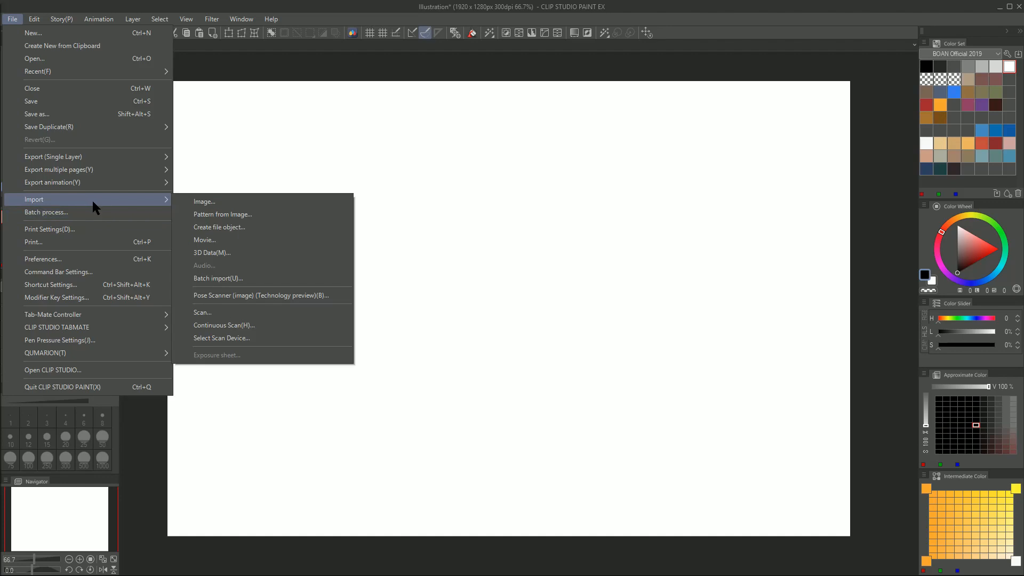
Import the image Me.jpg from the Desktop onto the canvas
left_click(212, 206)
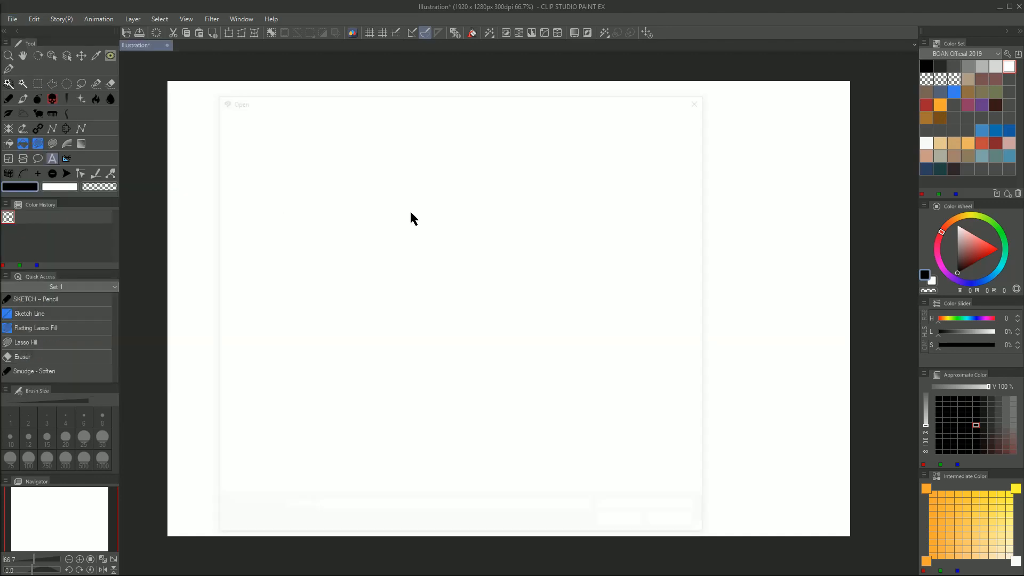
left_click(566, 240)
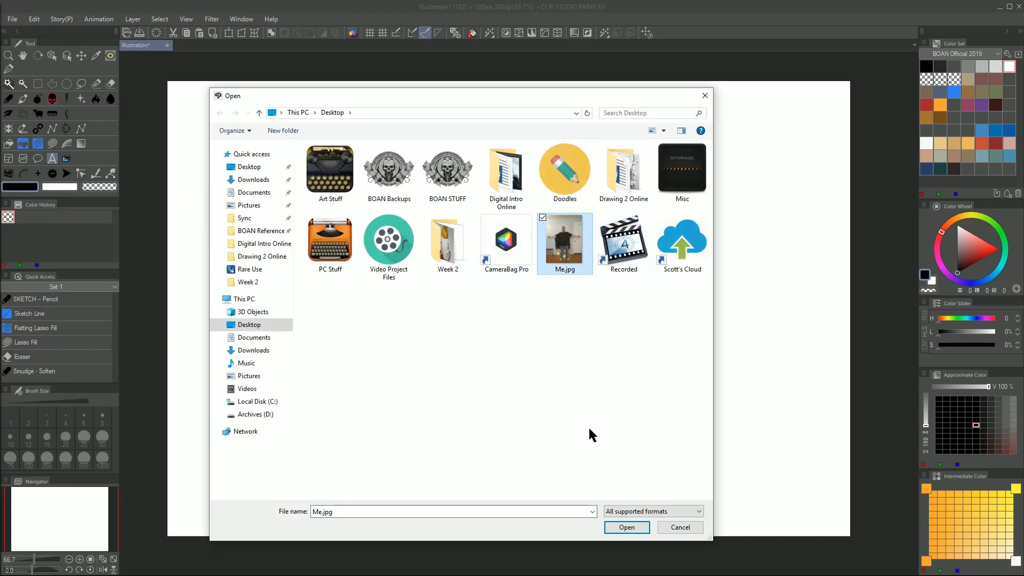
left_click(627, 528)
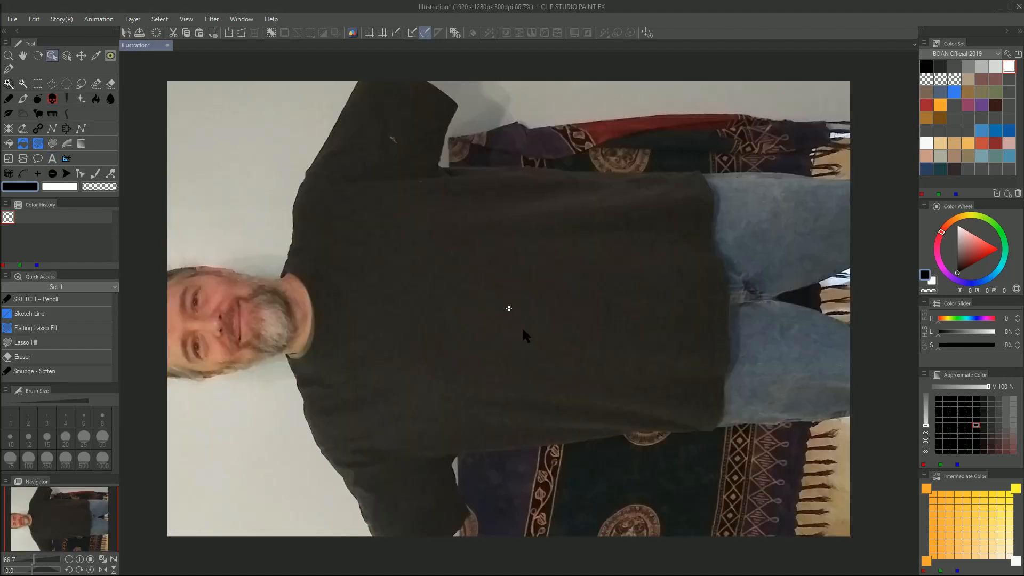
Rotate the imported photo with Scale/Rotate until the man stands upright
scroll(523, 327, "down", 3)
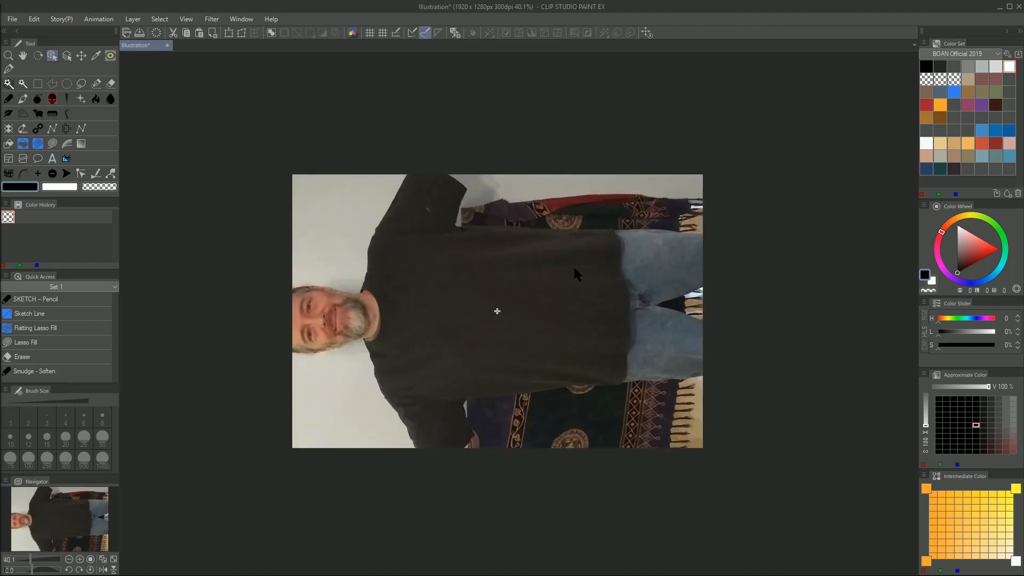
scroll(431, 256, "down", 1)
scroll(455, 262, "up", 1)
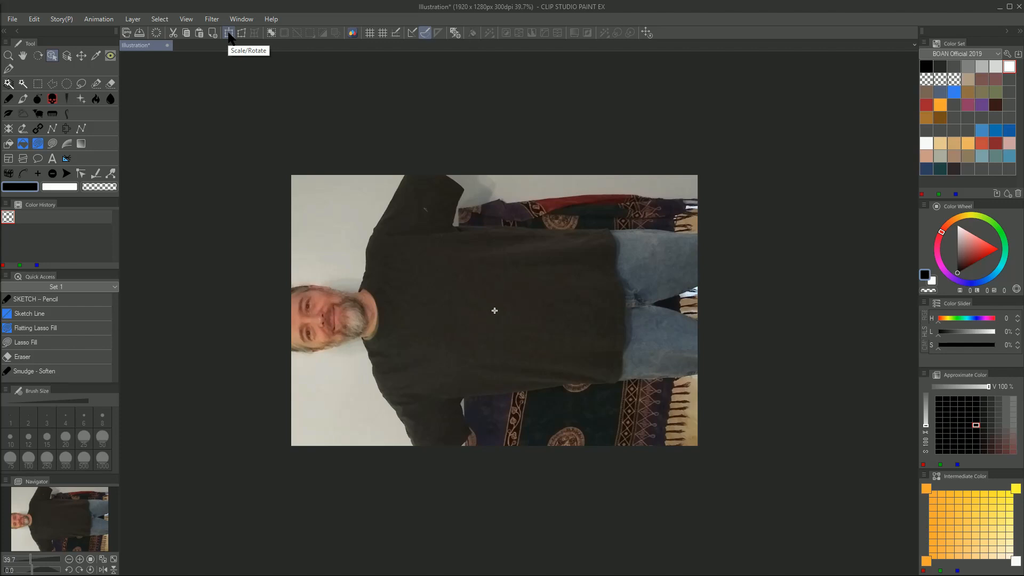
left_click(35, 19)
mouse_move(100, 265)
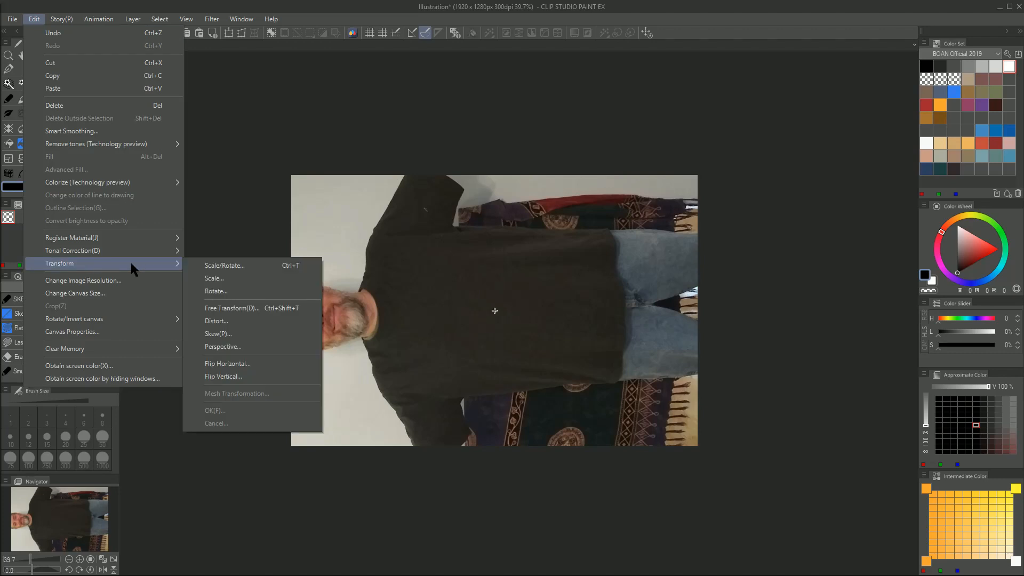
left_click(228, 265)
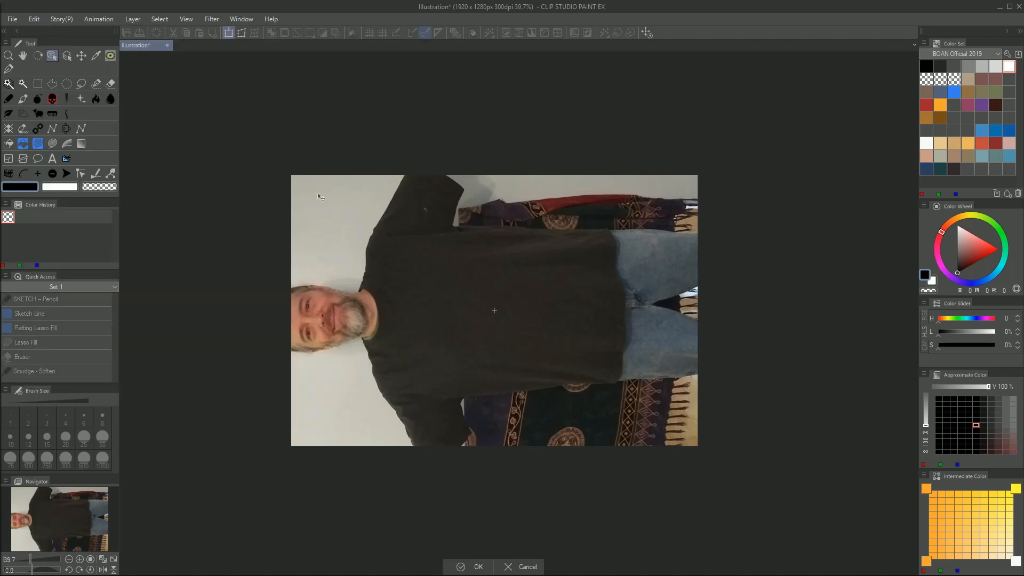
scroll(403, 247, "down", 4)
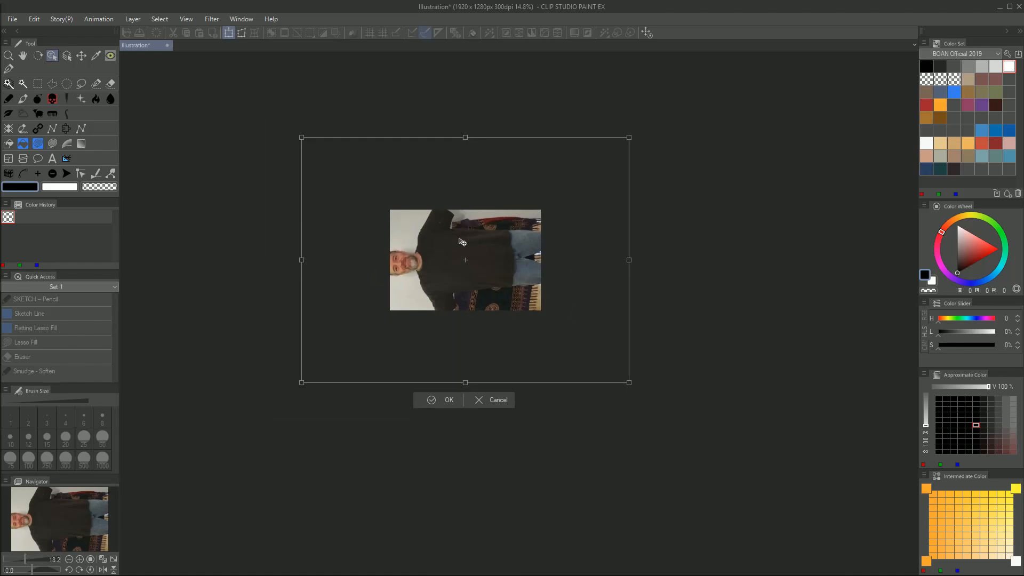
scroll(473, 231, "up", 2)
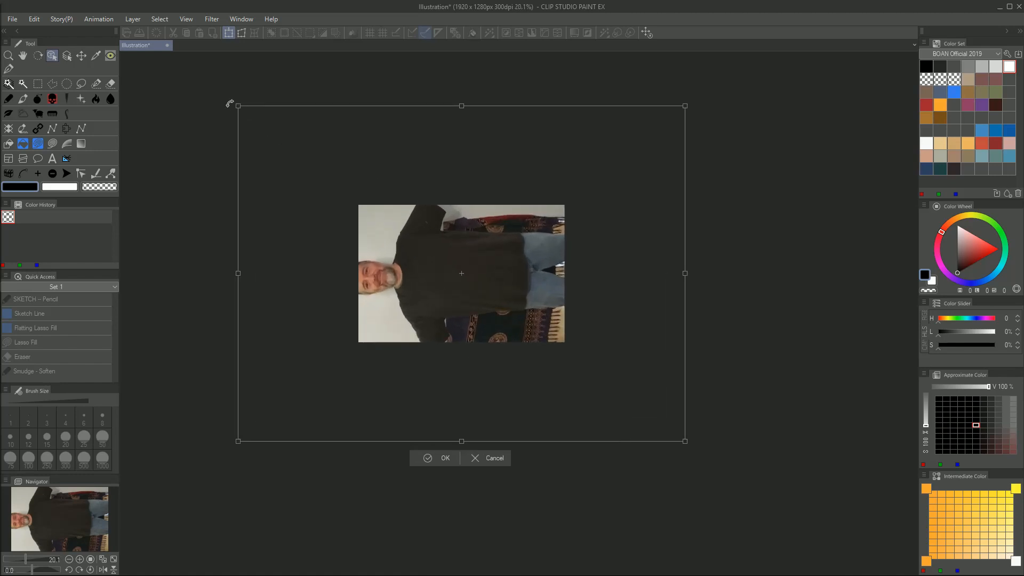
scroll(249, 119, "down", 1)
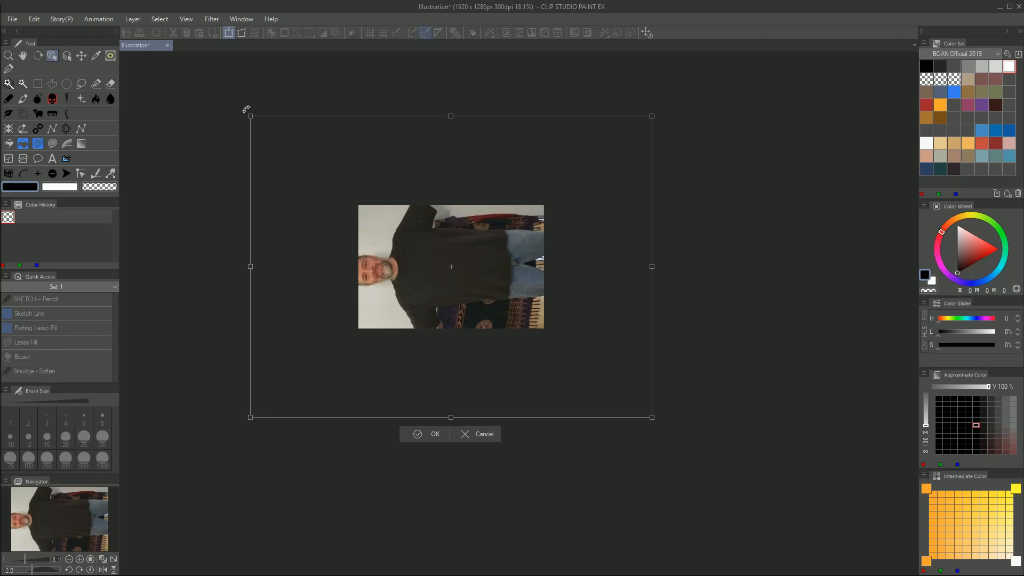
left_click_drag(245, 109, 726, 164)
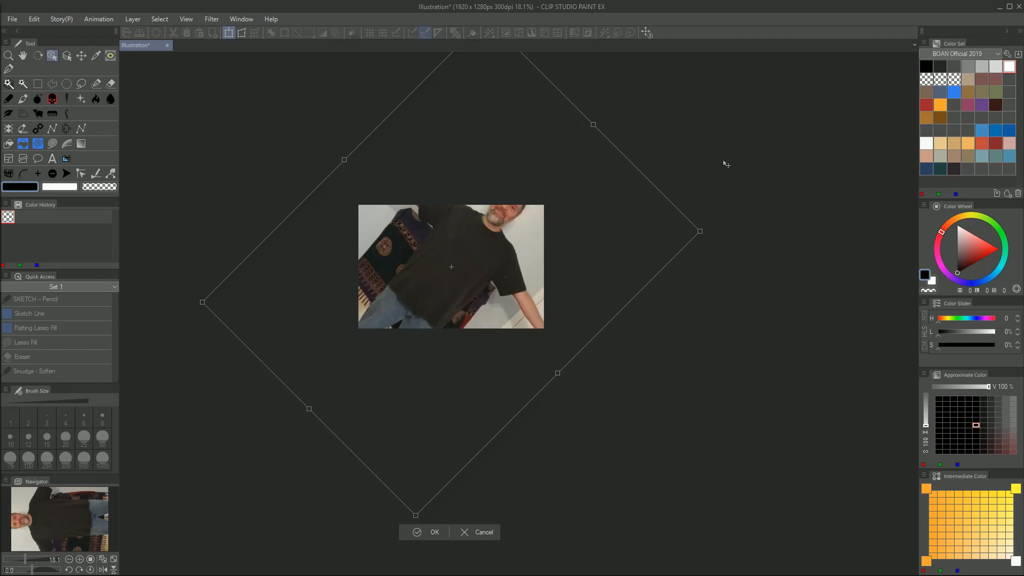
left_click_drag(738, 318, 749, 271)
left_click_drag(715, 159, 664, 94)
Scale the photo down so the whole figure fits the canvas height, position it near the canvas center, and apply the transform
left_click_drag(601, 64, 484, 222)
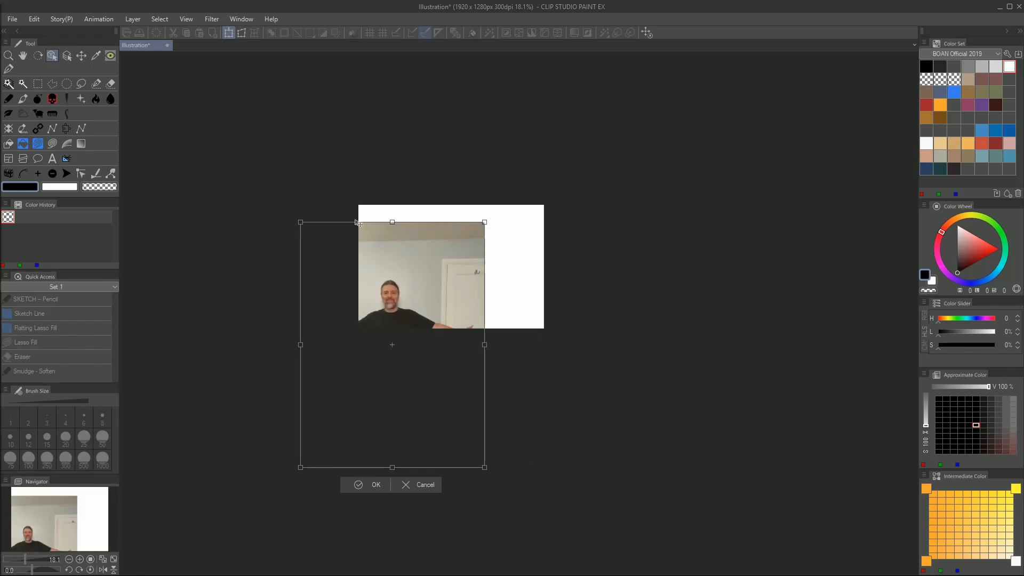
left_click_drag(408, 278, 471, 214)
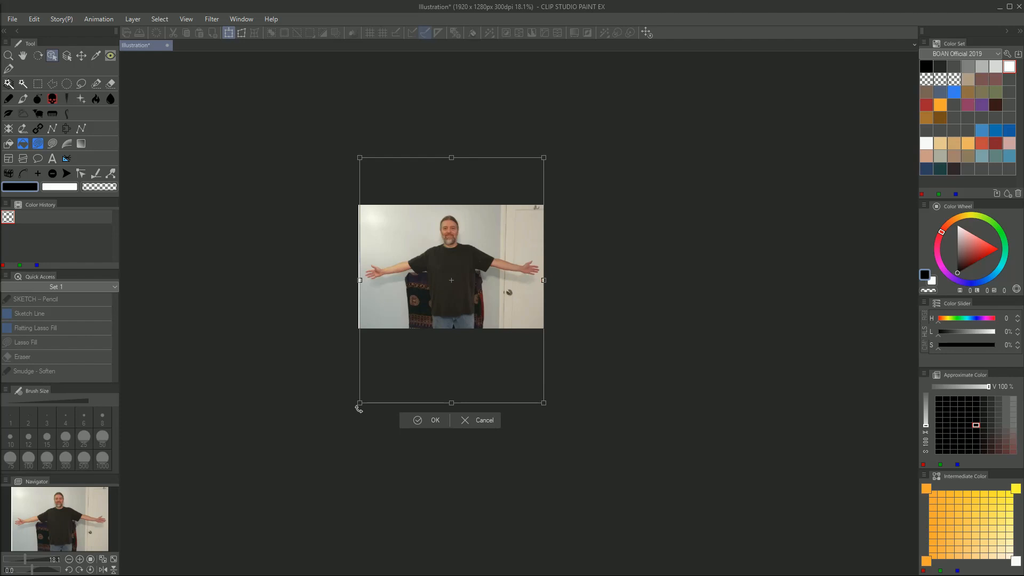
left_click_drag(359, 409, 415, 328)
left_click_drag(500, 242, 465, 255)
key("Return")
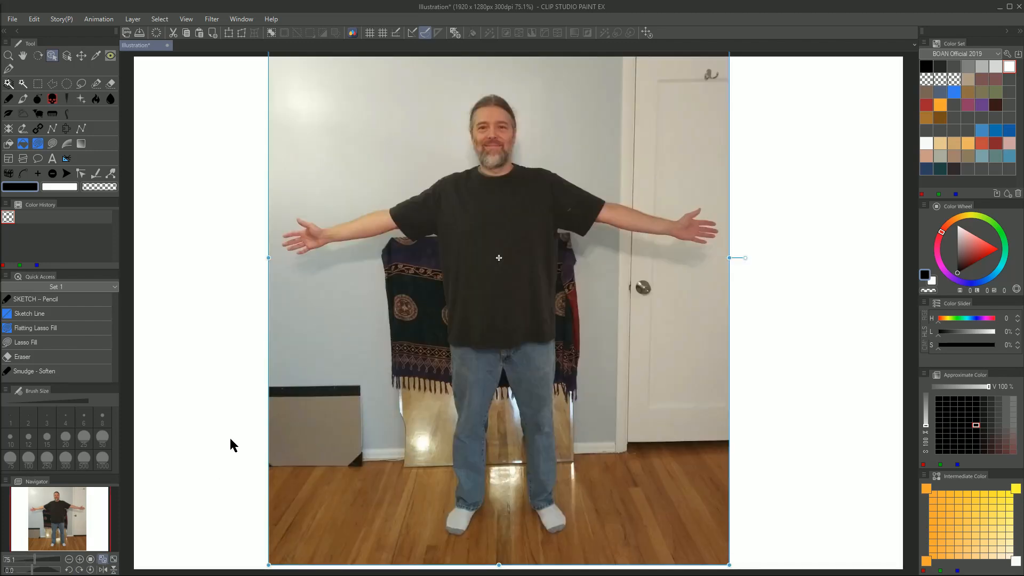
Display the layer list and rasterize the imported photo layer "Me"
left_click(113, 560)
key("F7")
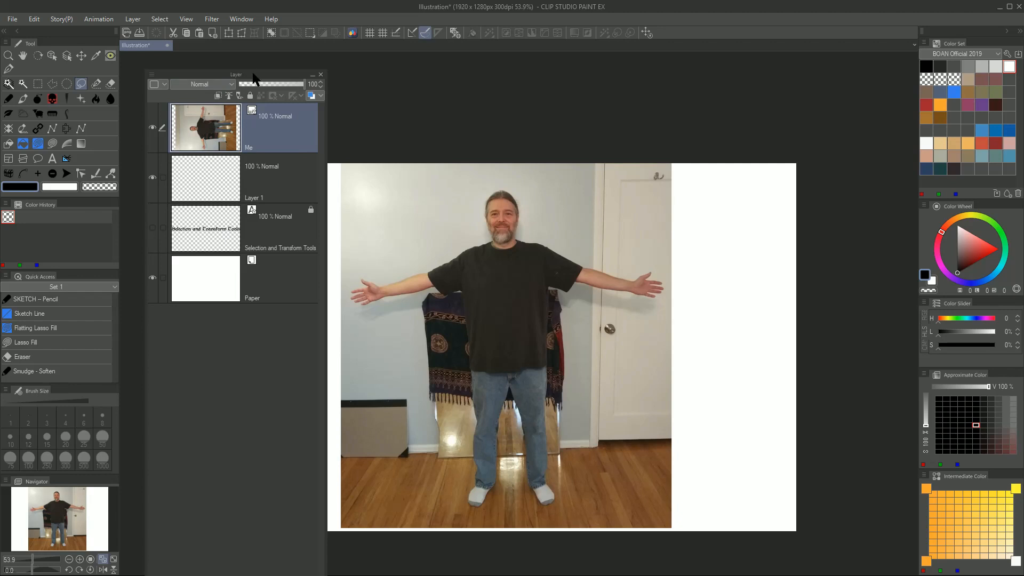
mouse_move(255, 75)
left_mouse_down()
mouse_move(270, 85)
mouse_move(261, 78)
left_mouse_up()
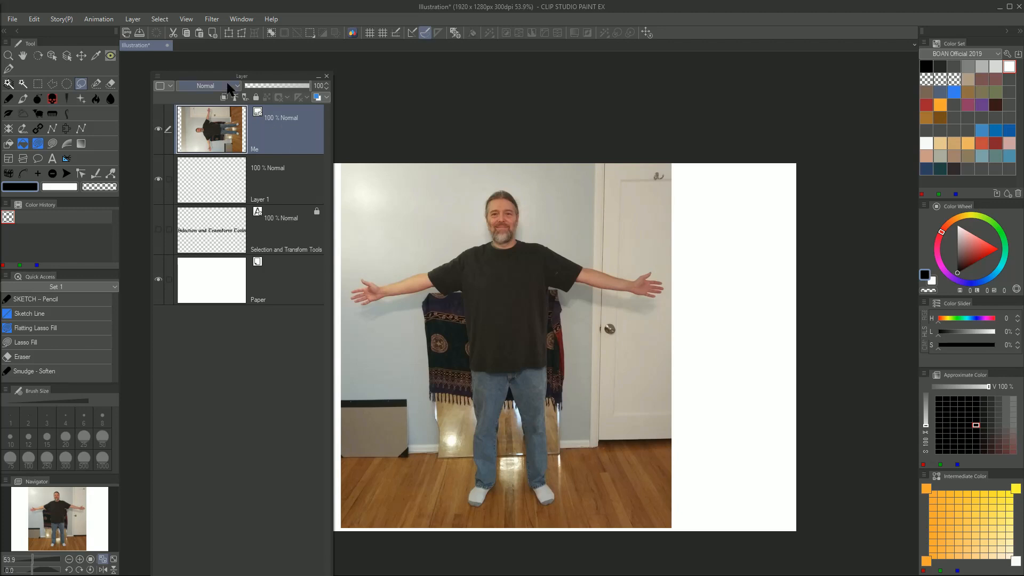
left_click_drag(217, 76, 220, 68)
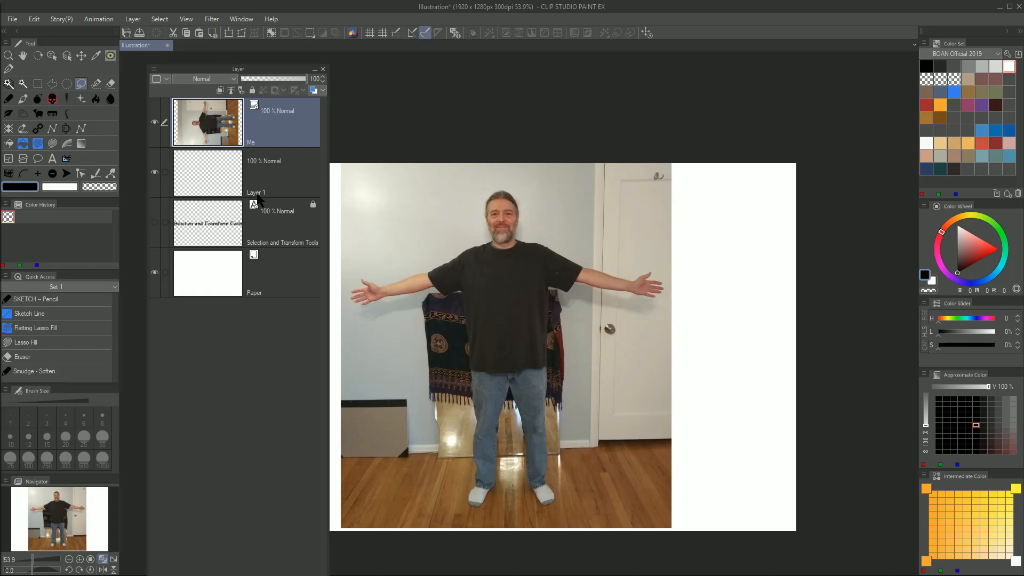
right_click(269, 123)
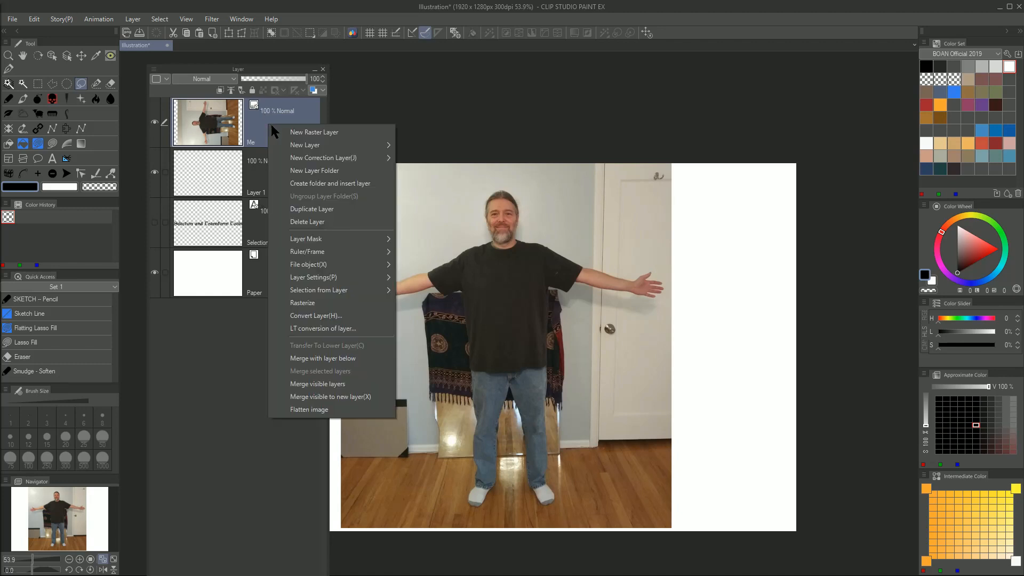
left_click(319, 308)
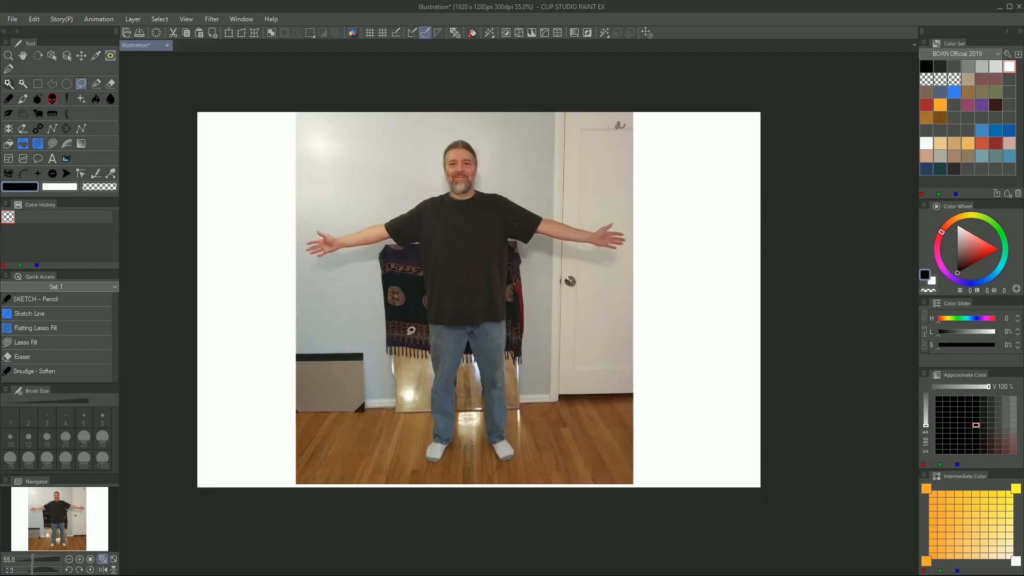
Activate the SELECTED Layer auto-select tool and place its tool properties beside the photo
scroll(289, 329, "up", 2)
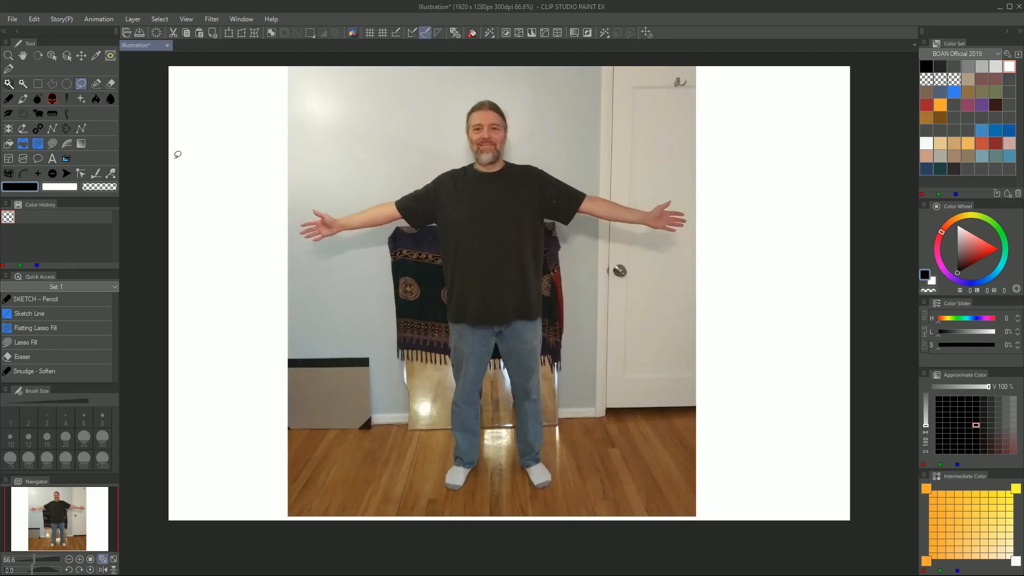
left_click(22, 86)
left_click_drag(315, 105, 193, 73)
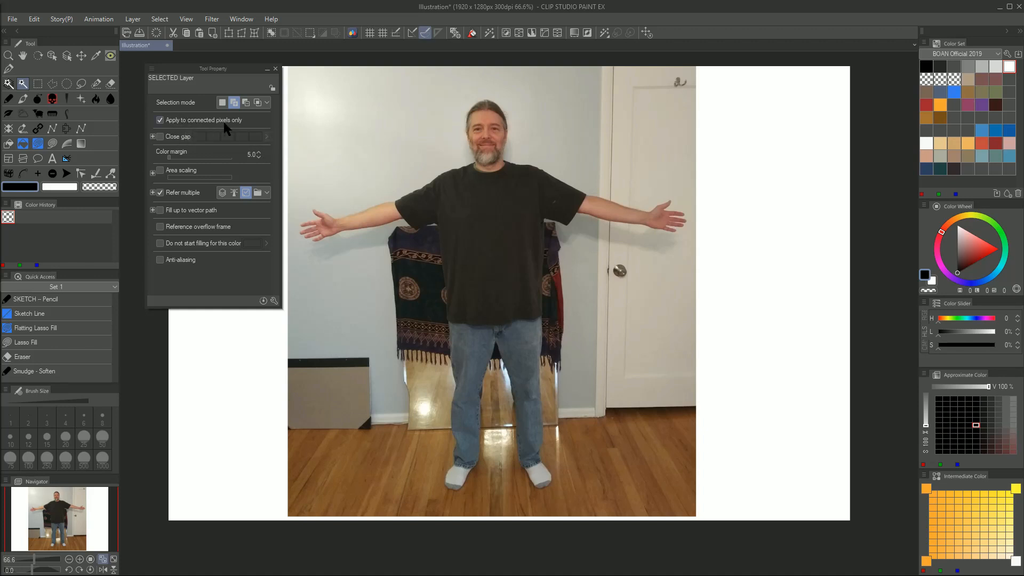
Try a same-color selection on the dark cloth with "Apply to connected pixels only" turned off, then restore the option
left_click(160, 120)
left_click(417, 256)
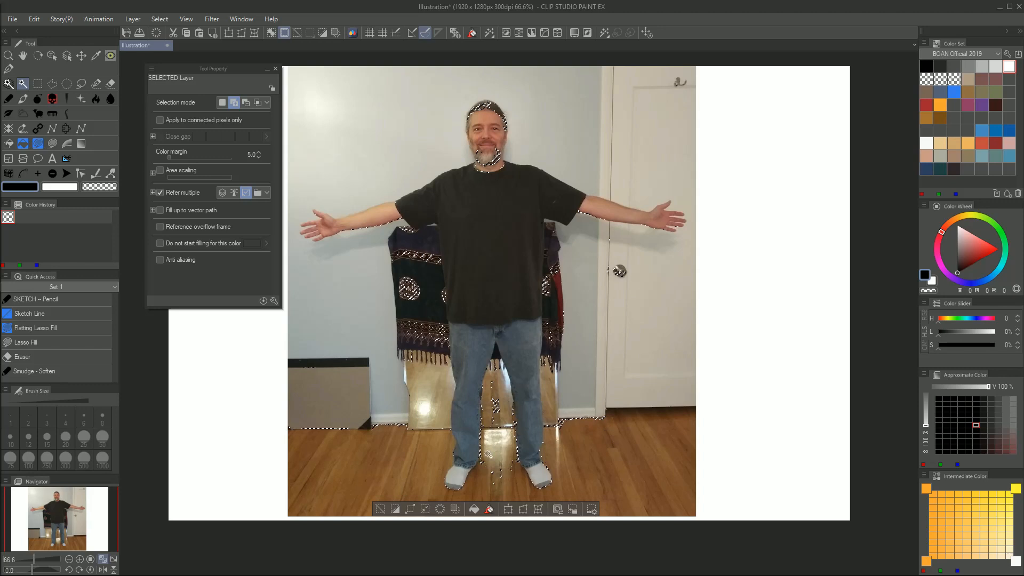
left_click(382, 511)
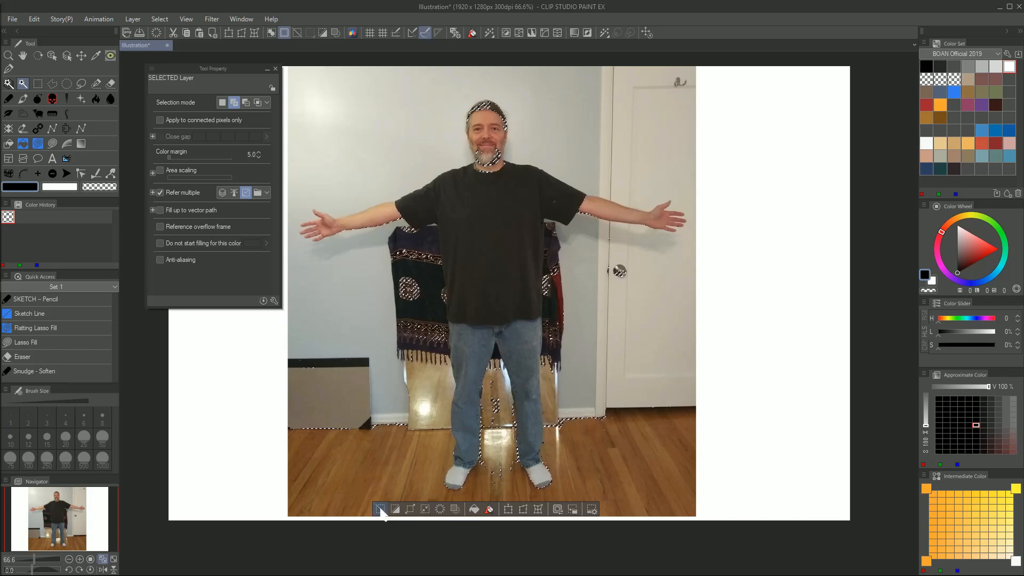
left_click(160, 120)
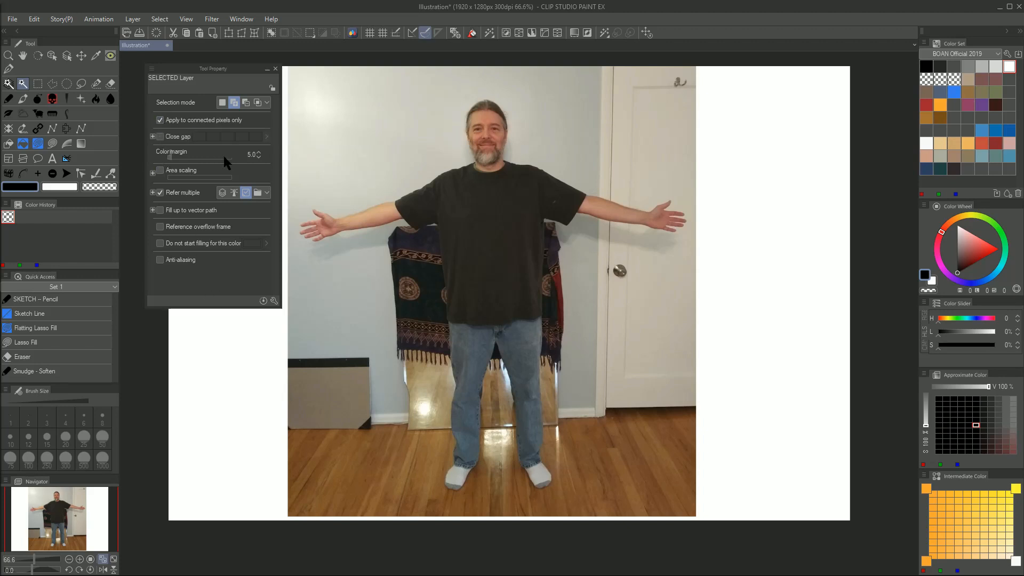
Set the color margin to 15.0, select the light wall around the man's head, and delete it
left_click_drag(175, 154, 183, 159)
left_click_drag(240, 68, 226, 62)
left_click(386, 134)
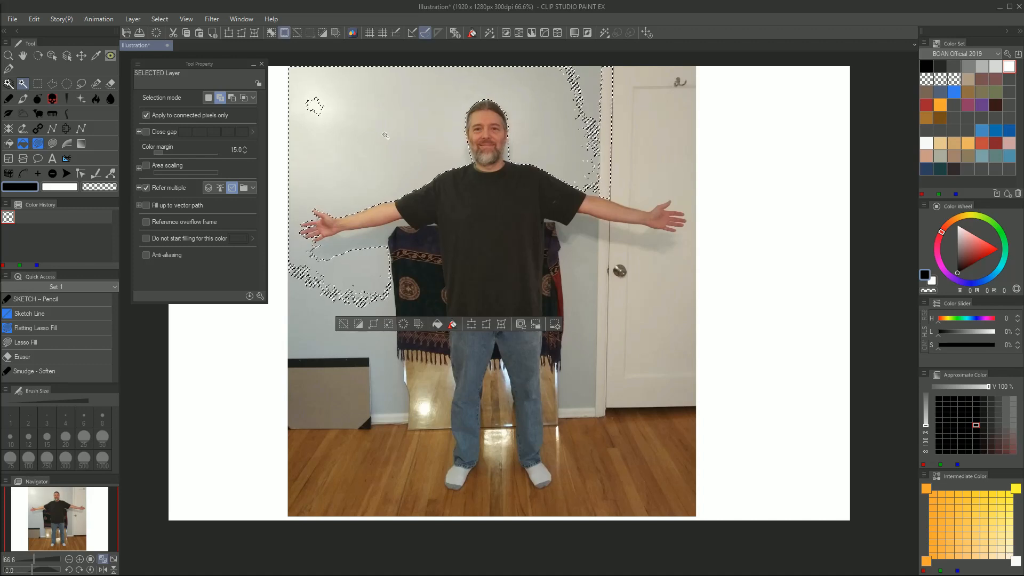
key("Delete")
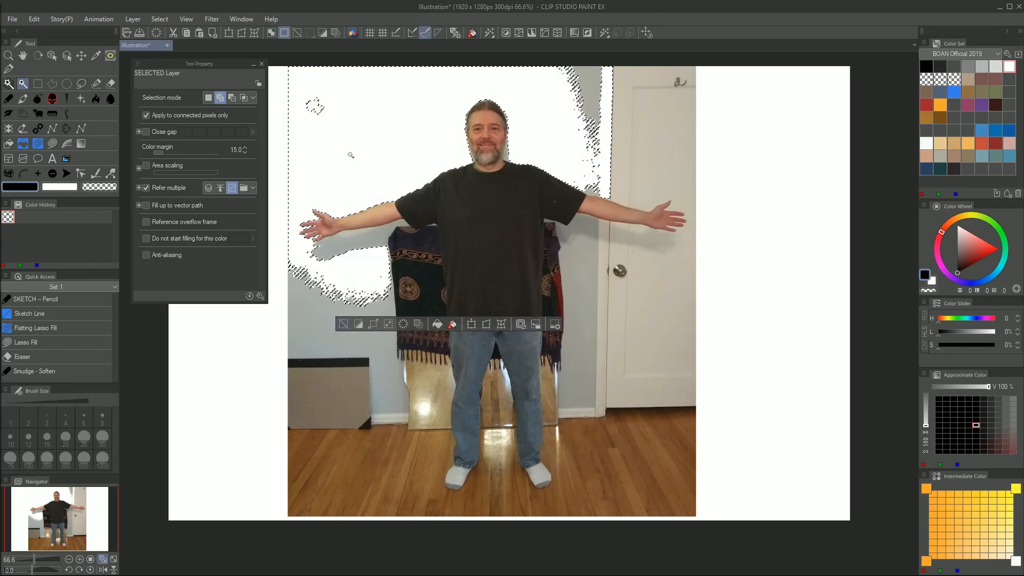
Using Add to selection, include the wall area below the man's arm beside the cloth and delete it
left_click(222, 98)
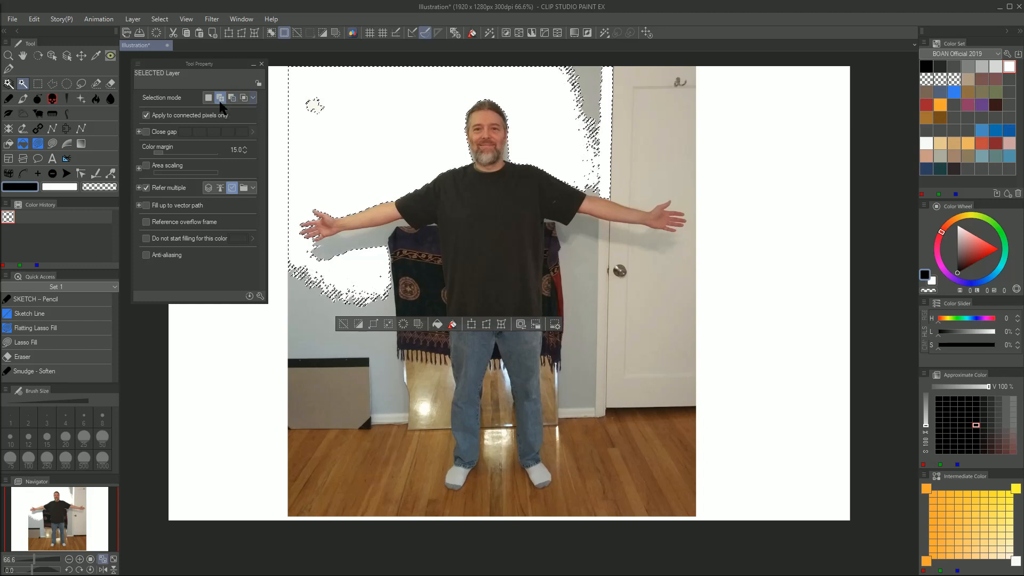
left_click(314, 311)
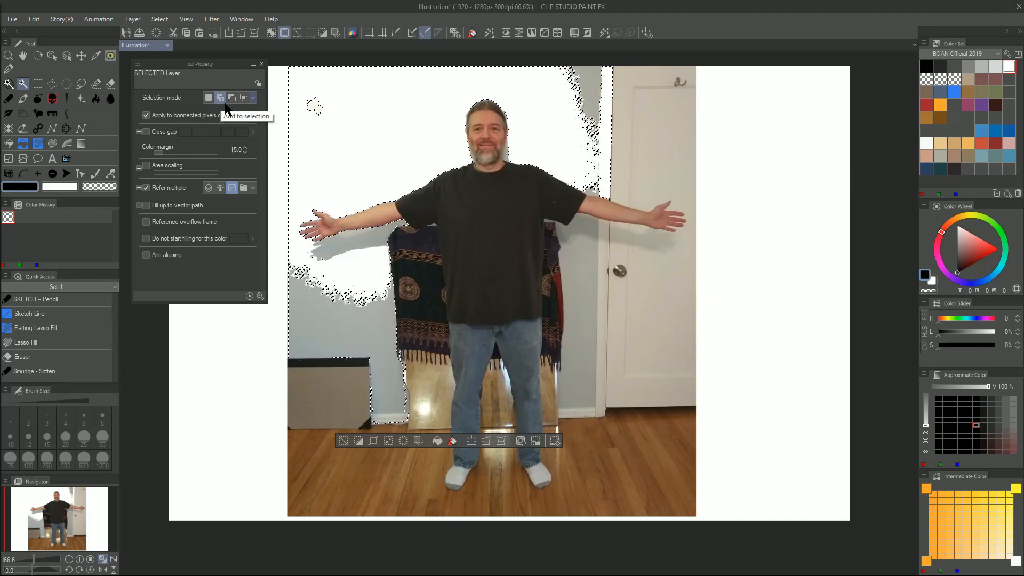
key("Delete")
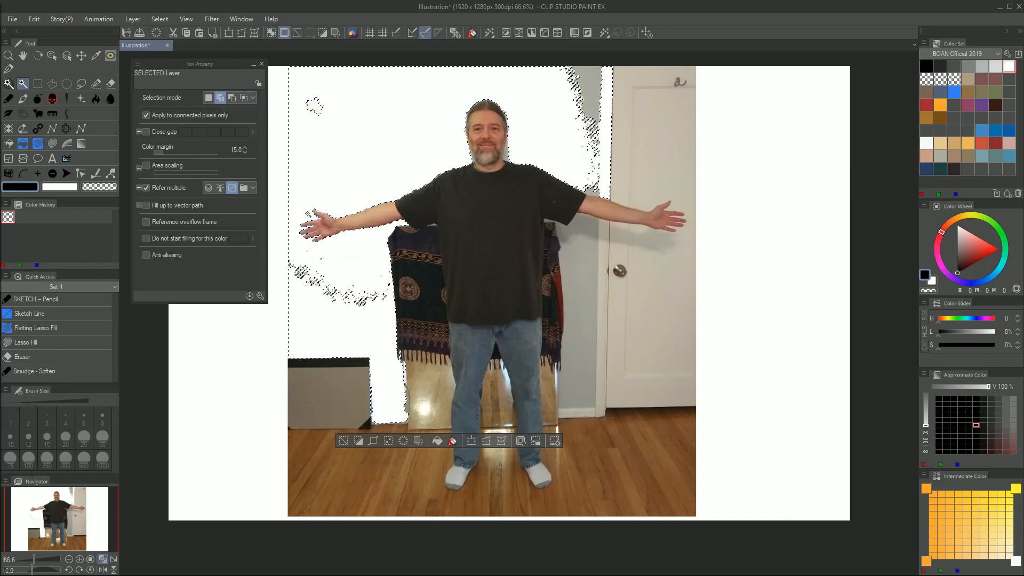
Switch to new-selection mode and delete the gray wall strip beside the door frame and the white door surface
left_click(209, 97)
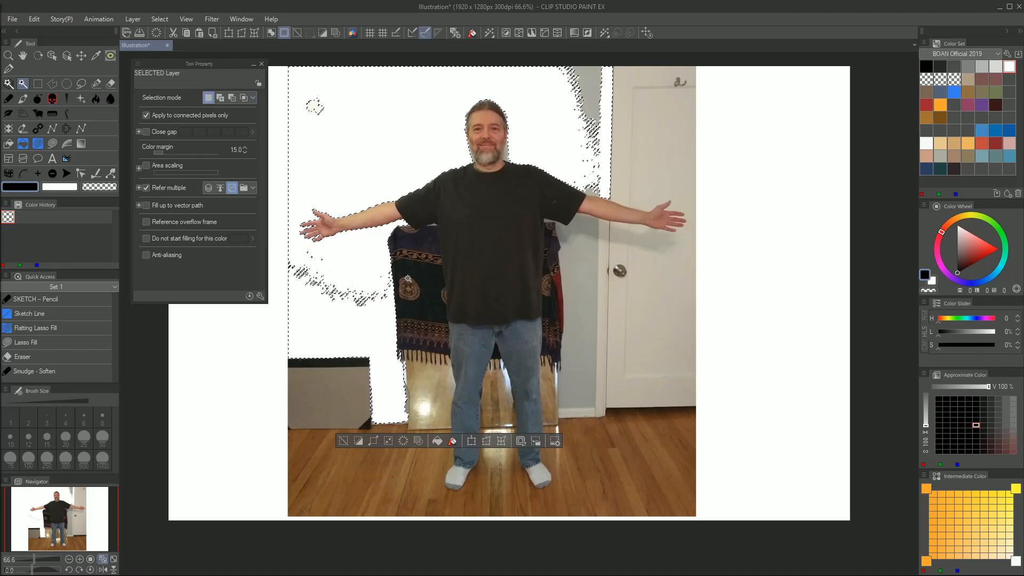
left_click(591, 91)
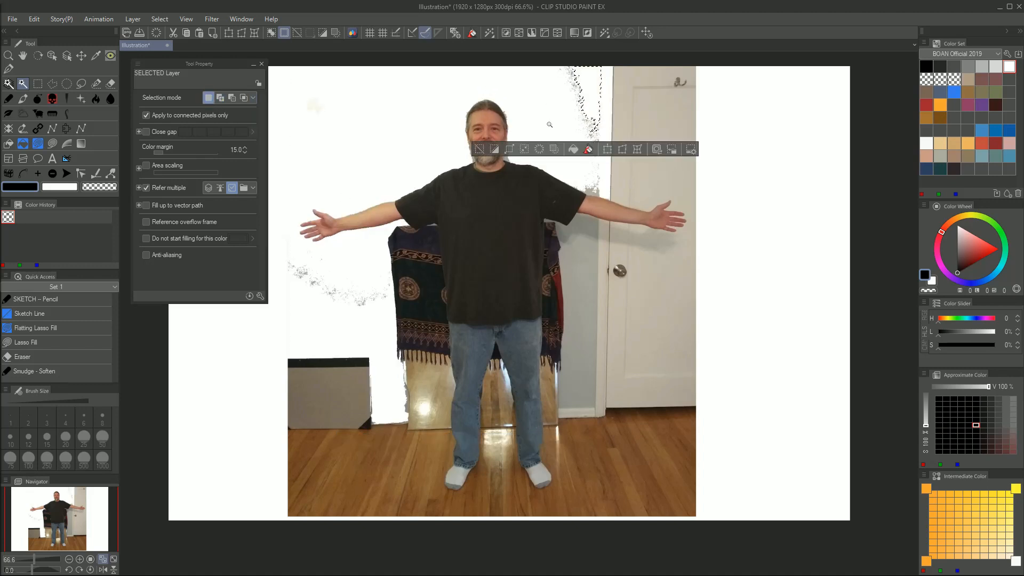
left_click(625, 85)
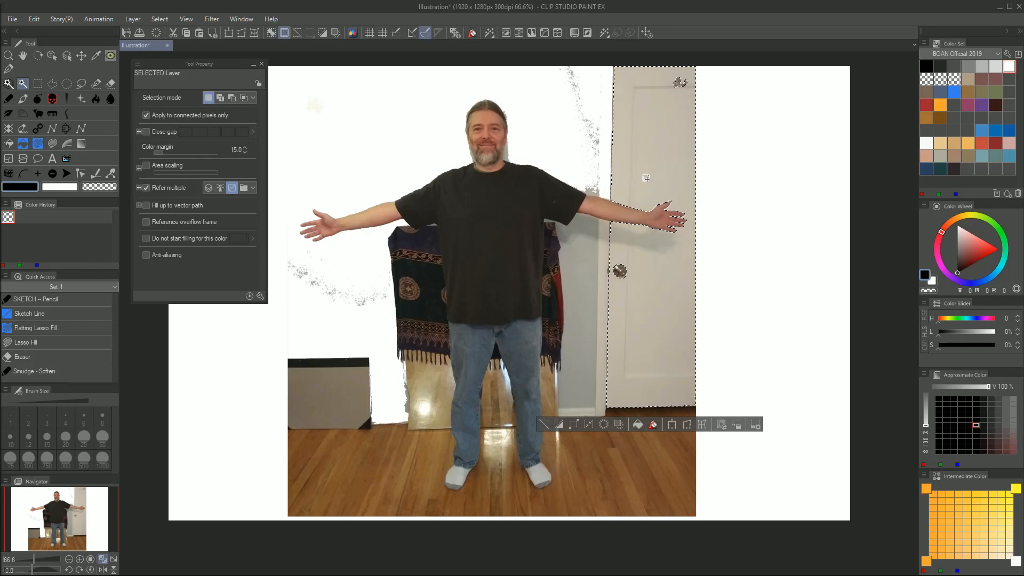
key("Delete")
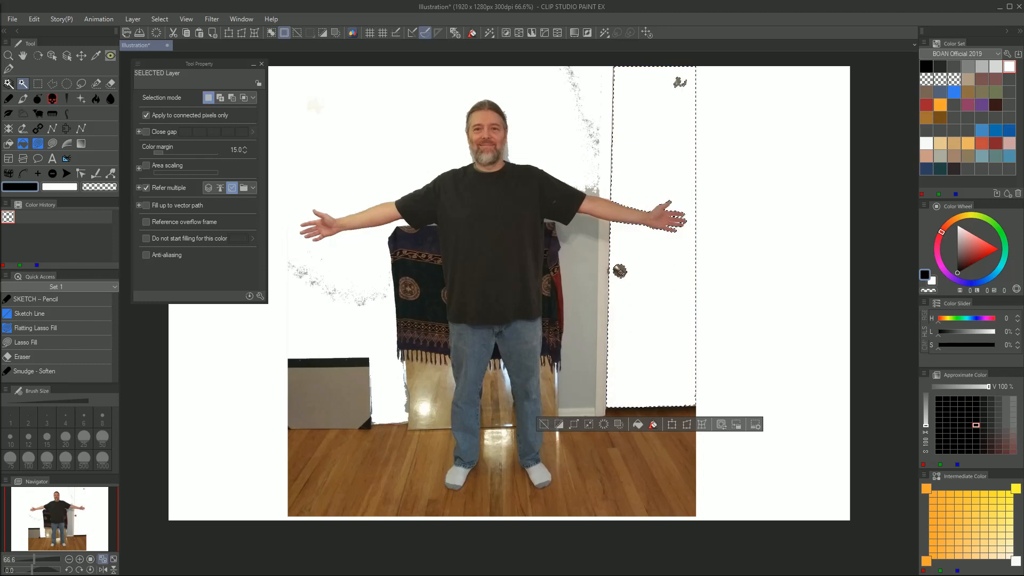
Select and delete the wall strip between the cloth and the door, as well as the gray board near the floor
left_click(594, 250)
key("Delete")
left_click(325, 373)
key("Delete")
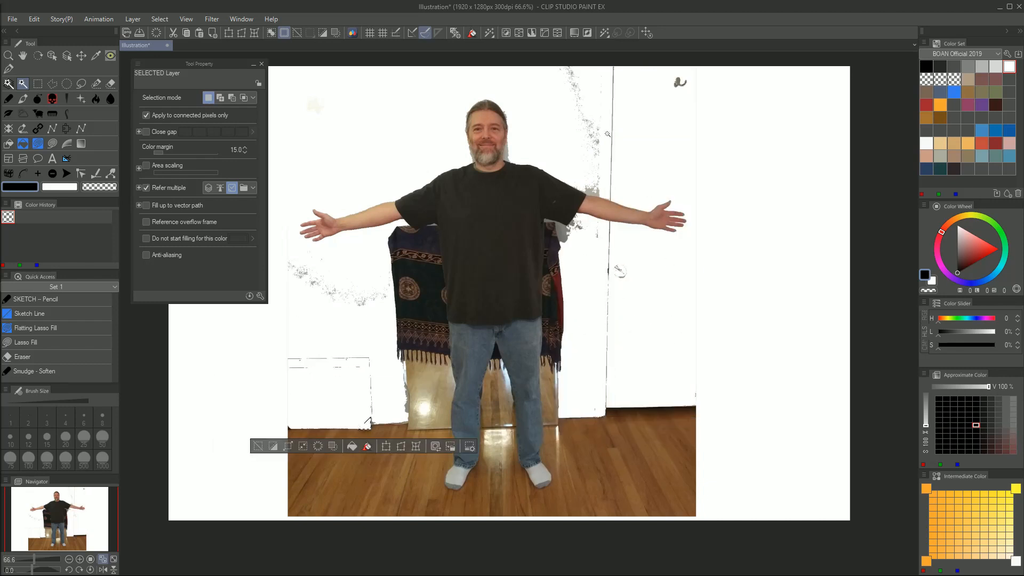
Lower the color margin and delete the plain dark sections of the hanging cloth on both sides of the man
left_click(512, 170)
left_click(381, 388)
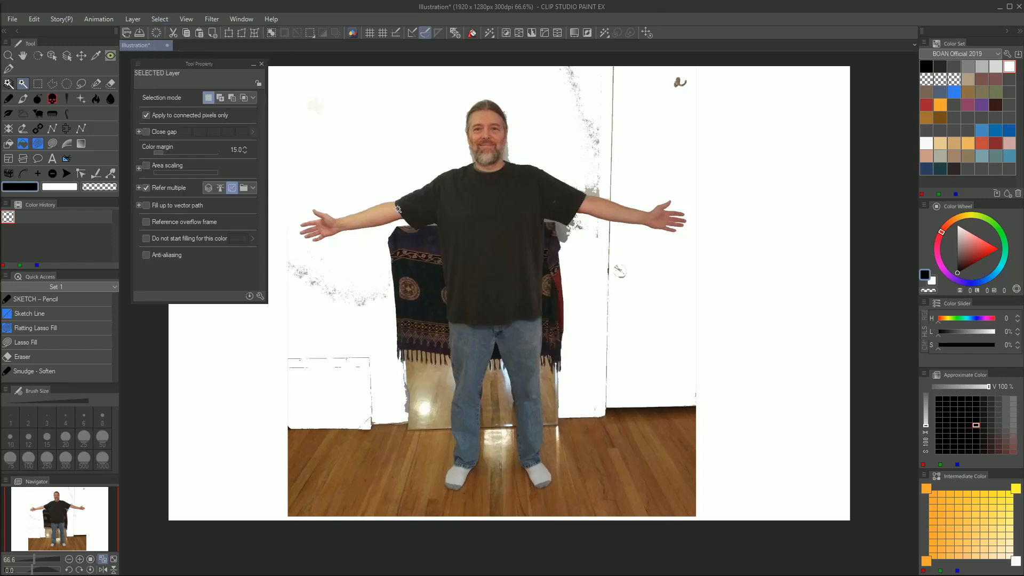
left_click(160, 153)
left_click(244, 152)
left_click(429, 288)
key("Delete")
left_click(546, 303)
key("Delete")
left_click(496, 274)
key("Delete")
key("ctrl+z")
left_click(489, 278)
Select and delete the upper plain section of the cloth and part of the wooden board below it, and deselect
key("Delete")
key("ctrl+z")
key("ctrl+z")
left_click(420, 241)
key("Delete")
left_click(426, 379)
Set the color margin to 10.0, and select and delete the wood floor areas beside the man's right leg
key("Delete")
key("ctrl+d")
left_click(414, 371)
left_click(353, 467)
key("ctrl+d")
left_click(244, 148)
left_click(373, 464)
key("Delete")
left_click(427, 453)
Select and delete the floor and board areas between and beside the legs, and select the dark baseboard strip
key("Delete")
left_click(489, 417)
key("Delete")
left_click(549, 403)
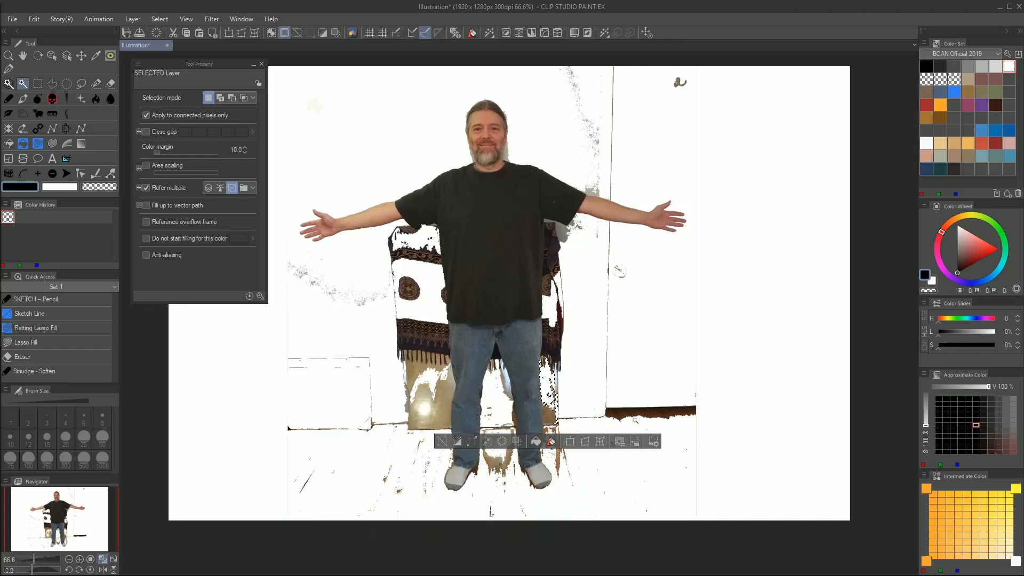
key("Delete")
left_click(632, 414)
Select and delete the leftover background patches beneath the man's left sleeve and near his shoulder, and deselect
scroll(480, 201, "up", 5)
left_click(368, 253)
left_click(374, 364)
scroll(513, 298, "down", 4)
left_click(656, 293)
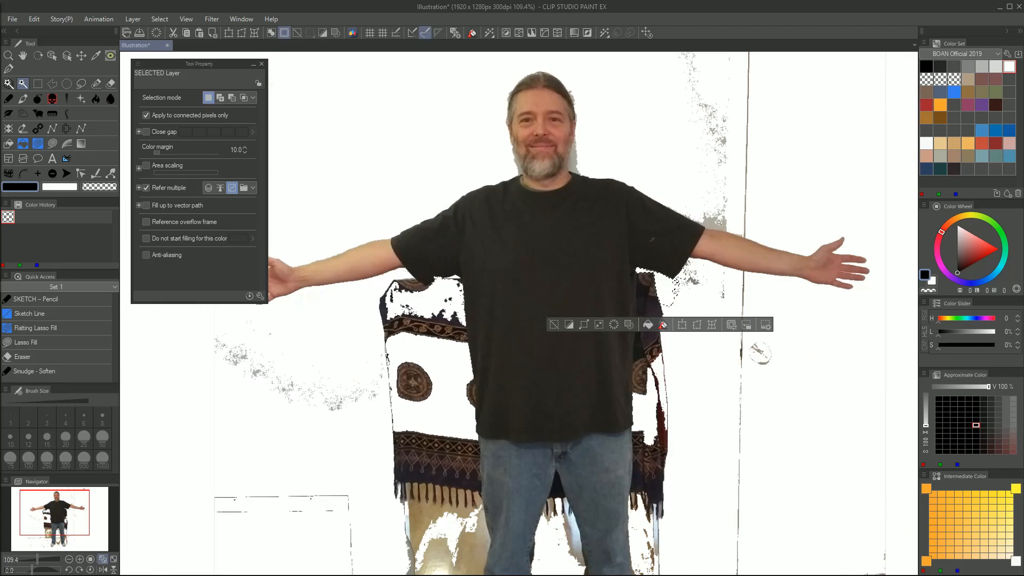
key("Delete")
scroll(560, 214, "up", 3)
left_click(512, 214)
key("Delete")
key("ctrl+d")
scroll(539, 213, "down", 5)
Switch to the Lasso tool and clear the faint wall smudge and the remnants above the man's left arm
left_click(262, 64)
left_click(81, 84)
scroll(395, 273, "down", 1)
scroll(428, 180, "up", 3)
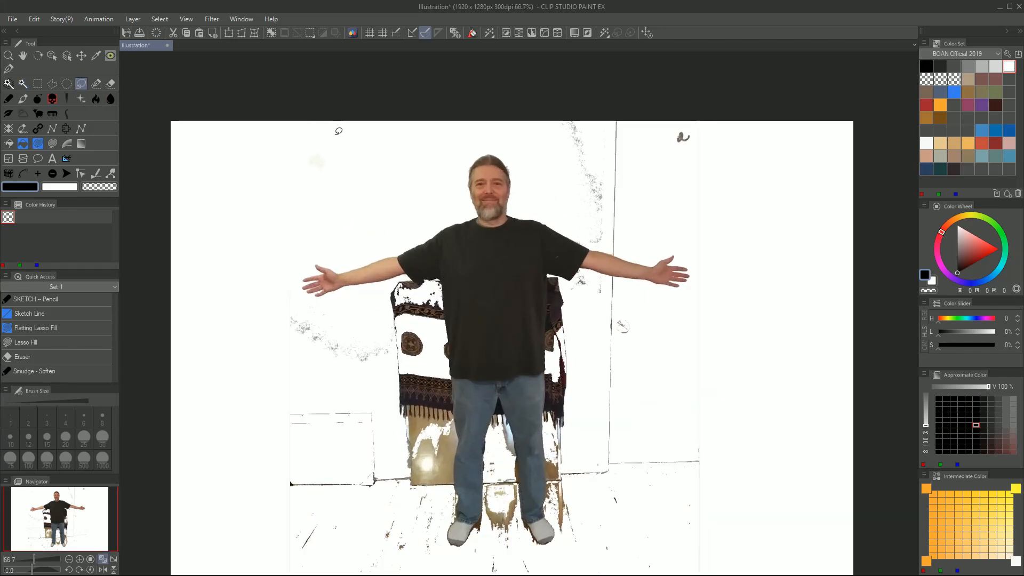
mouse_move(349, 119)
left_mouse_down()
mouse_move(379, 137)
mouse_move(373, 145)
left_mouse_up()
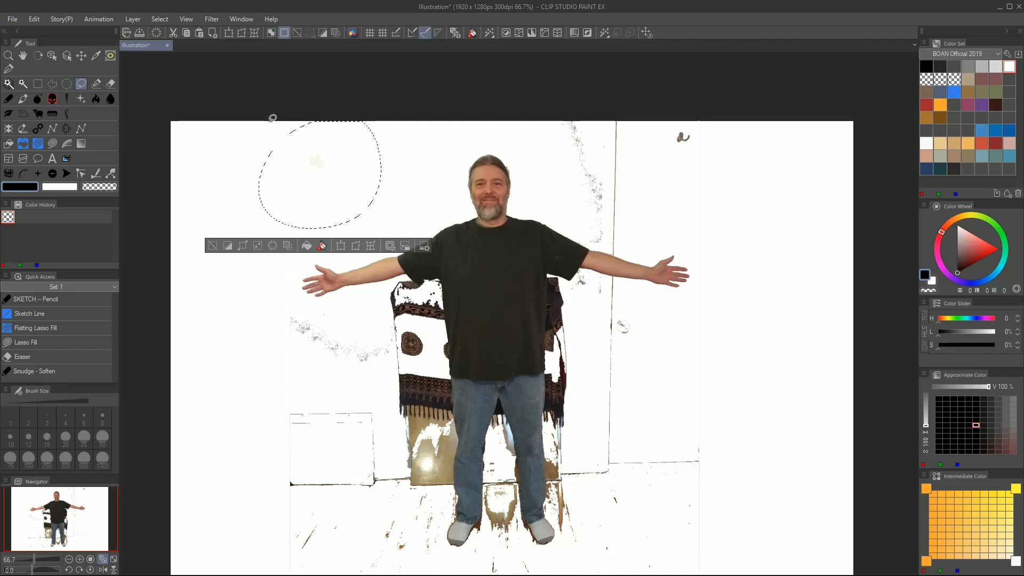
mouse_move(724, 99)
left_mouse_down()
mouse_move(584, 90)
mouse_move(557, 202)
mouse_move(594, 240)
mouse_move(705, 225)
mouse_move(695, 68)
left_mouse_up()
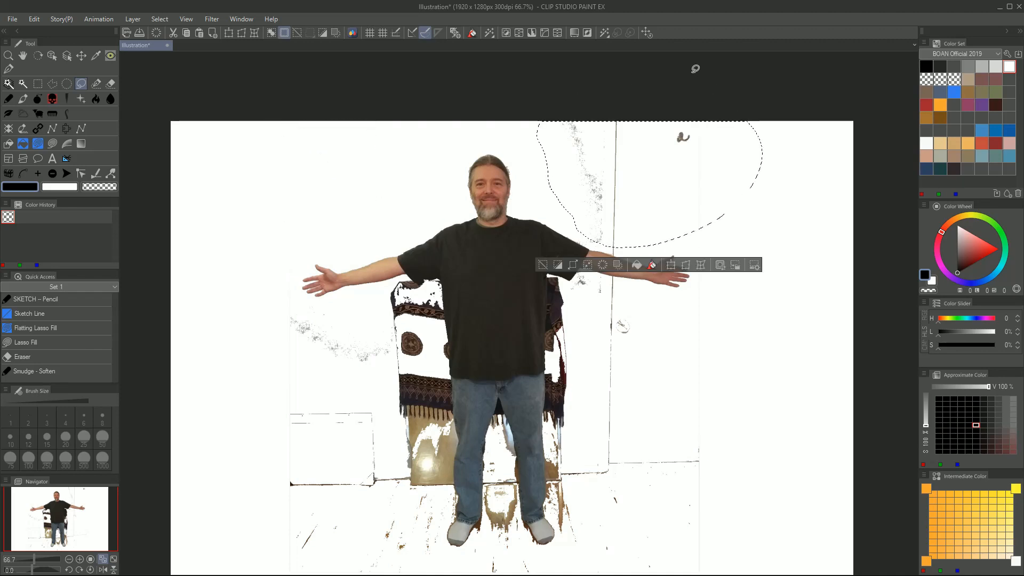
Lasso and delete the remaining wall, door and floor-line remnants surrounding the man, and deselect
mouse_move(649, 310)
left_mouse_down()
mouse_move(593, 439)
mouse_move(681, 547)
mouse_move(699, 315)
mouse_move(690, 200)
left_mouse_up()
mouse_move(587, 272)
left_mouse_down()
mouse_move(558, 274)
mouse_move(550, 435)
mouse_move(532, 37)
left_mouse_up()
scroll(523, 247, "up", 3)
mouse_move(190, 129)
left_mouse_down()
mouse_move(187, 469)
mouse_move(188, 140)
left_mouse_up()
key("Delete")
left_click_drag(464, 485, 483, 490)
scroll(417, 235, "up", 5)
scroll(479, 238, "down", 3)
key("ctrl+d")
Lasso and delete the background fringe along the man's right hand and wrist and around the top of his hair
scroll(259, 244, "up", 6)
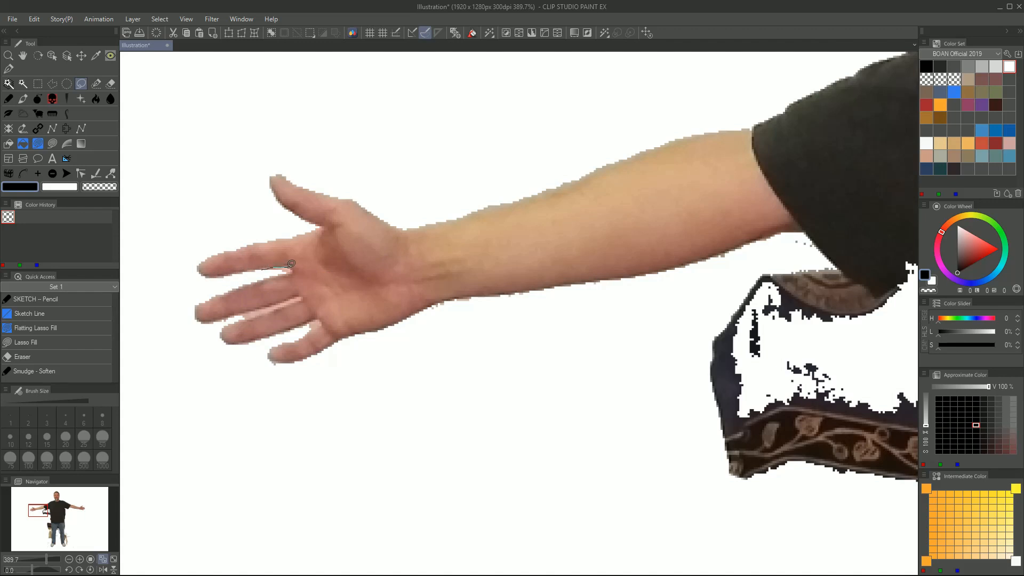
mouse_move(291, 269)
left_mouse_down()
mouse_move(257, 276)
mouse_move(260, 317)
mouse_move(312, 325)
mouse_move(454, 314)
left_mouse_up()
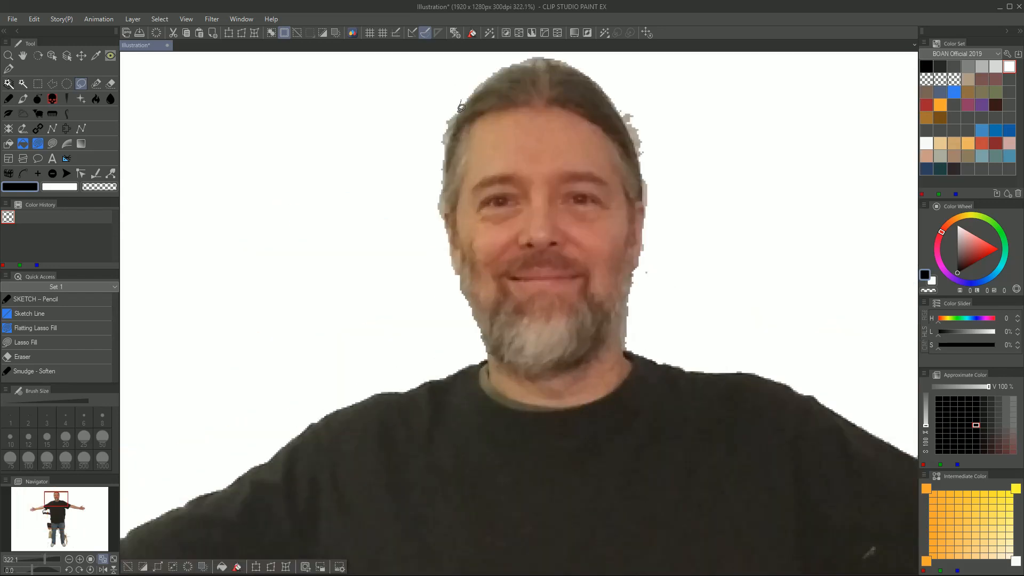
left_click_drag(461, 108, 461, 93)
key("Delete")
left_click_drag(616, 100, 618, 94)
key("Delete")
Lasso and delete the background fringe beside the man's beard, ears and cheek, and deselect
mouse_move(647, 235)
left_mouse_down()
mouse_move(644, 252)
mouse_move(657, 234)
left_mouse_up()
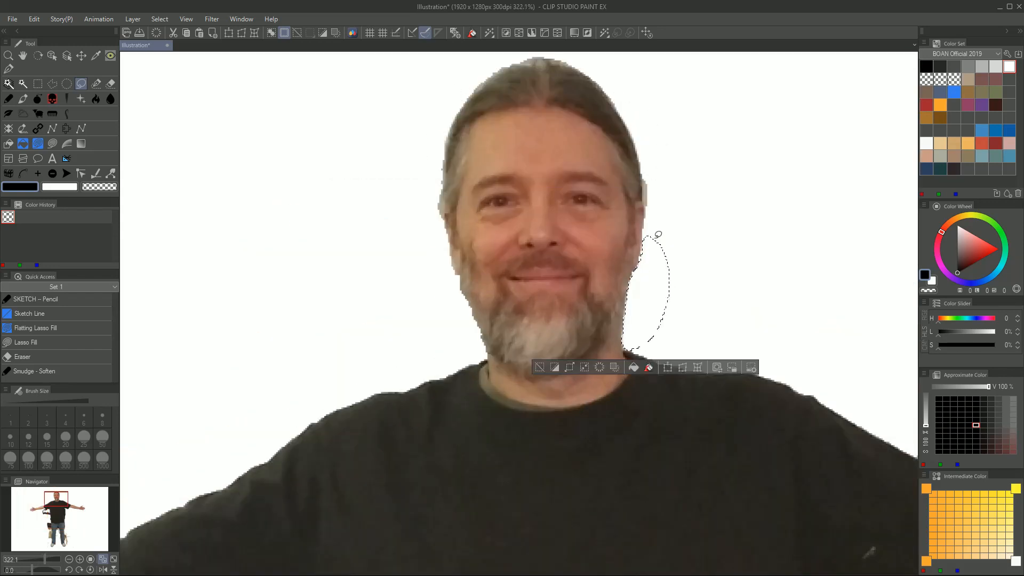
key("Delete")
left_click_drag(441, 186, 437, 181)
key("Delete")
left_click_drag(455, 277, 452, 272)
key("Delete")
key("ctrl+d")
Lasso and delete the background fringe along the man's left shoulder and both edges of his left arm
scroll(320, 269, "down", 4)
scroll(688, 389, "up", 2)
mouse_move(317, 239)
left_mouse_down()
mouse_move(349, 259)
mouse_move(319, 233)
left_mouse_up()
key("Delete")
left_click_drag(448, 369, 448, 372)
key("Delete")
left_click_drag(433, 269, 444, 260)
key("Delete")
Lasso and delete the fringe beneath the left arm and sleeve, and the cloth beside the shirt below the armpit
left_click_drag(438, 368, 435, 368)
key("Delete")
left_click_drag(368, 343, 364, 342)
key("Delete")
mouse_move(266, 363)
left_mouse_down()
mouse_move(267, 480)
mouse_move(268, 358)
left_mouse_up()
key("Delete")
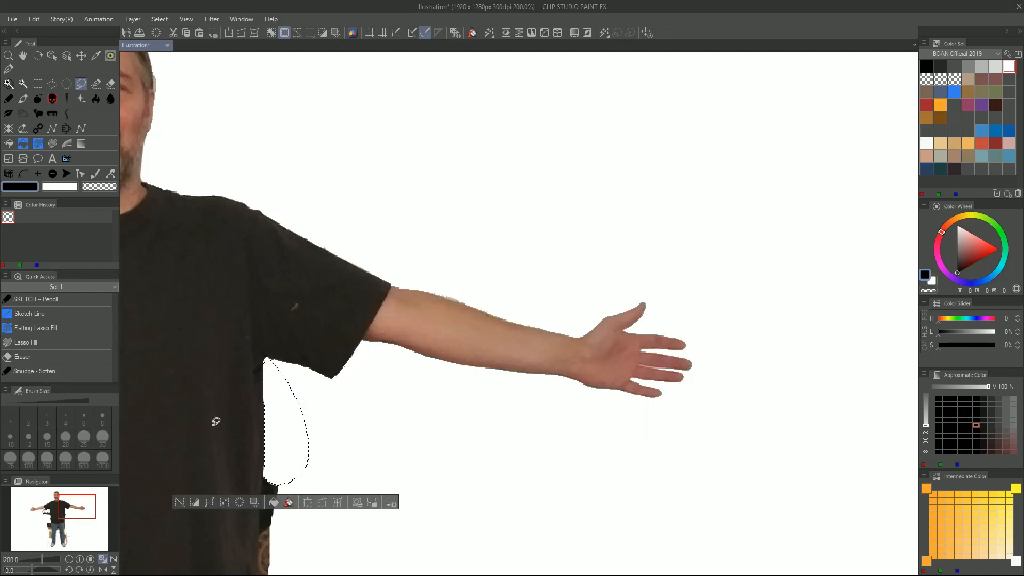
Lasso and delete the cloth remnants along the left side of the man's shirt and upper jeans
left_click_drag(215, 421, 272, 220)
mouse_move(332, 401)
left_mouse_down()
mouse_move(323, 278)
mouse_move(337, 421)
left_mouse_up()
key("Delete")
left_click_drag(363, 442, 341, 292)
mouse_move(305, 476)
left_mouse_down()
mouse_move(288, 413)
mouse_move(327, 455)
left_mouse_up()
key("Delete")
Lasso and delete the background between the man's thighs and the board remnants outside his left leg
left_click_drag(226, 539, 327, 384)
mouse_move(253, 278)
left_mouse_down()
mouse_move(271, 230)
mouse_move(240, 315)
left_mouse_up()
key("Delete")
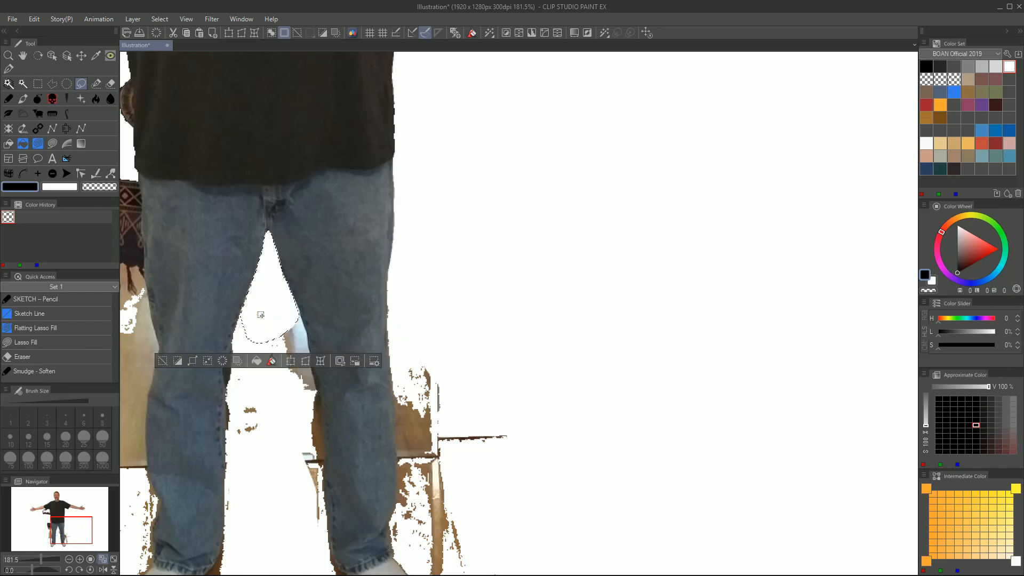
scroll(333, 253, "down", 5)
left_click_drag(453, 288, 451, 288)
key("Delete")
left_click_drag(385, 281, 367, 295)
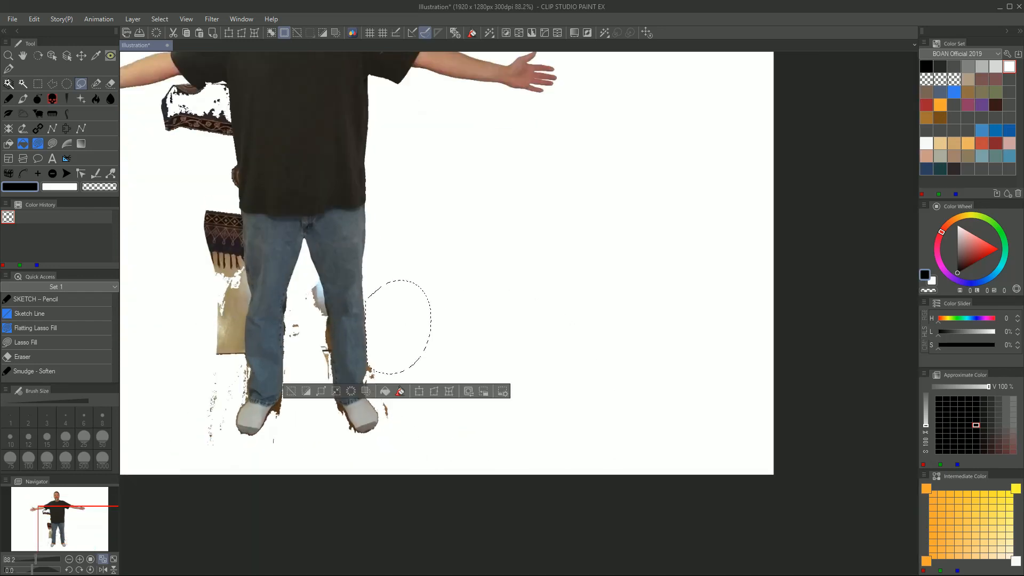
Show the Lasso tool properties and draw several freehand selections on the blank canvas in New selection mode
mouse_move(0, 125)
left_mouse_down()
mouse_move(556, 125)
mouse_move(742, 146)
left_mouse_up()
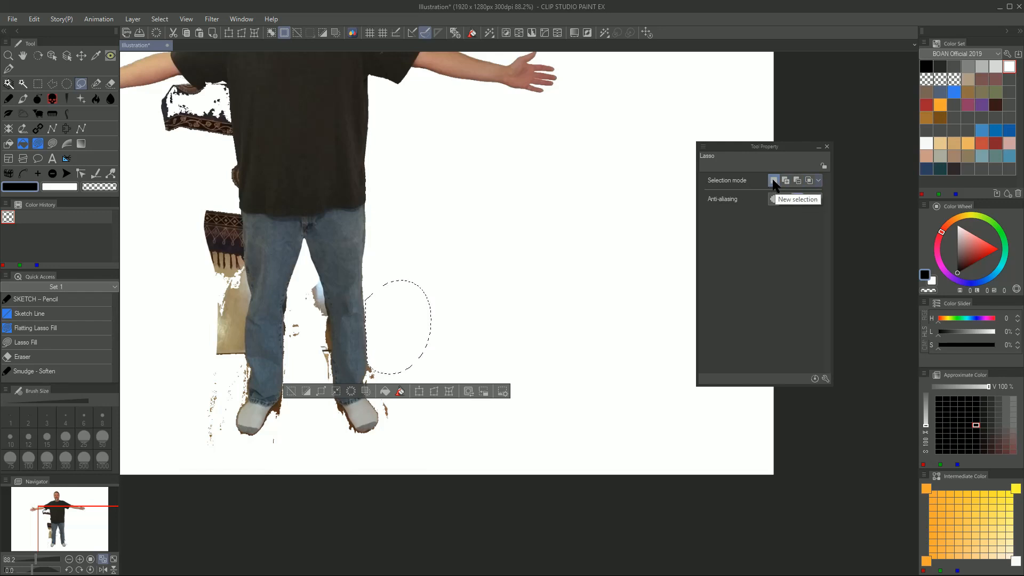
left_click_drag(555, 222, 555, 224)
mouse_move(502, 122)
left_mouse_down()
mouse_move(425, 178)
mouse_move(521, 159)
left_mouse_up()
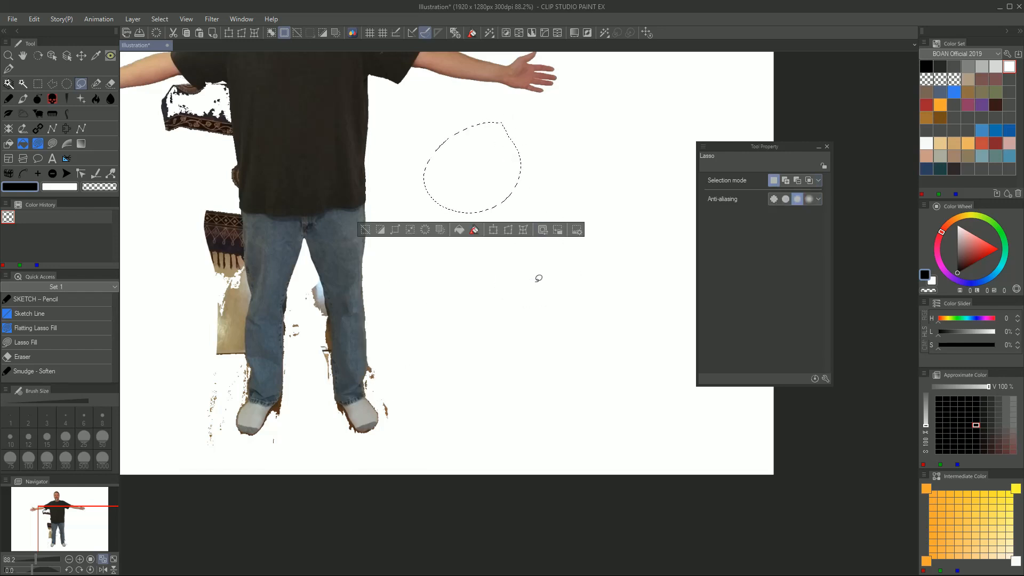
mouse_move(540, 318)
left_mouse_down()
mouse_move(579, 336)
mouse_move(520, 322)
left_mouse_up()
Switch the Lasso to adding mode and extend the practice selection with three more overlapping freehand areas
left_click(787, 182)
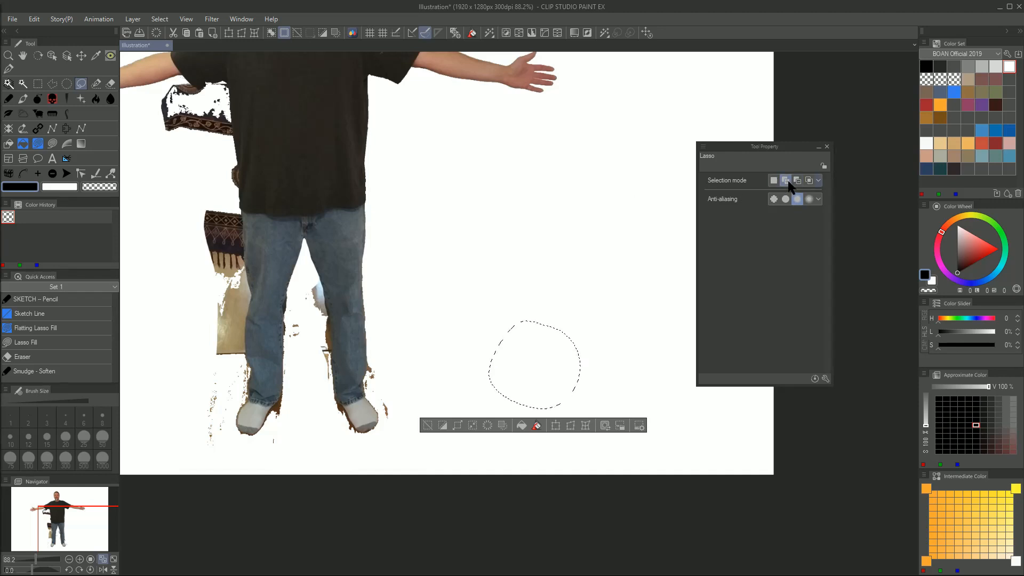
mouse_move(485, 257)
left_mouse_down()
mouse_move(535, 165)
mouse_move(486, 264)
left_mouse_up()
mouse_move(536, 171)
left_mouse_down()
mouse_move(608, 245)
mouse_move(540, 238)
left_mouse_up()
mouse_move(614, 185)
left_mouse_down()
mouse_move(649, 283)
mouse_move(565, 296)
mouse_move(642, 157)
mouse_move(619, 178)
left_mouse_up()
Carve freehand bites out of the practice selection in subtracting mode, and keep only its lassoed middle using Select from selection
left_click(797, 180)
left_click_drag(568, 204, 496, 120)
left_click_drag(483, 204, 482, 155)
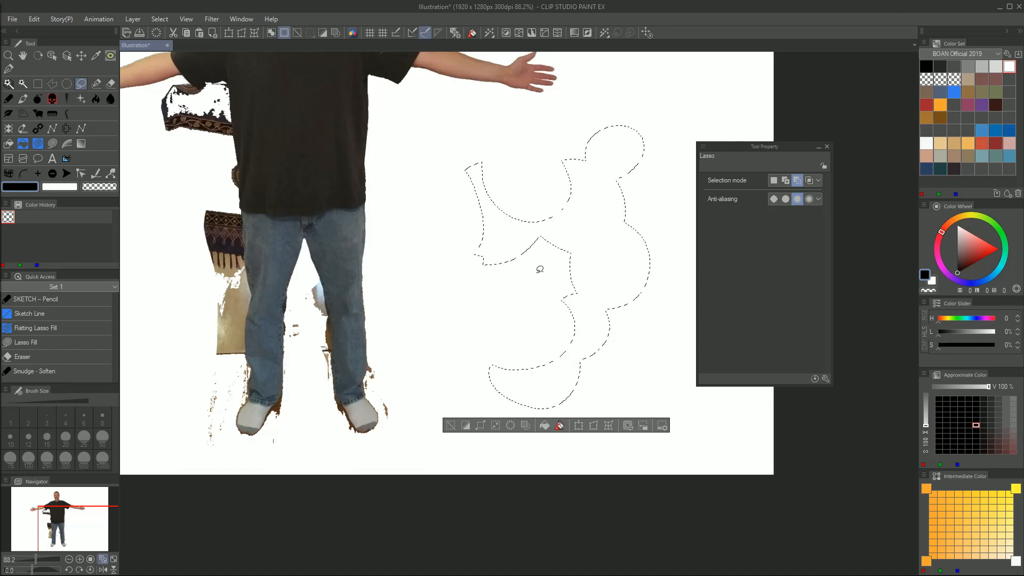
left_click_drag(630, 239, 646, 192)
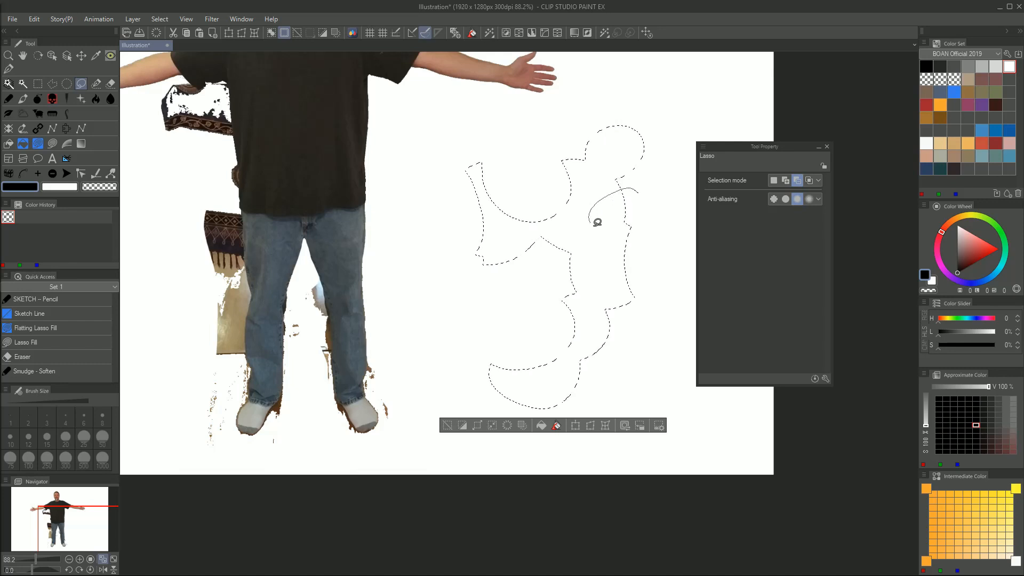
left_click_drag(622, 157, 627, 65)
left_click(810, 182)
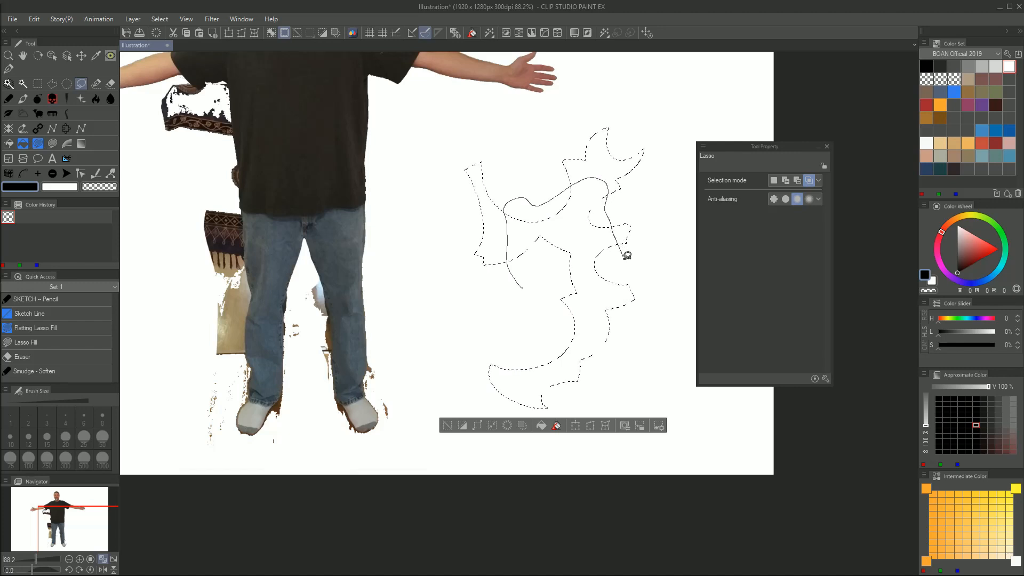
left_click_drag(532, 299, 504, 274)
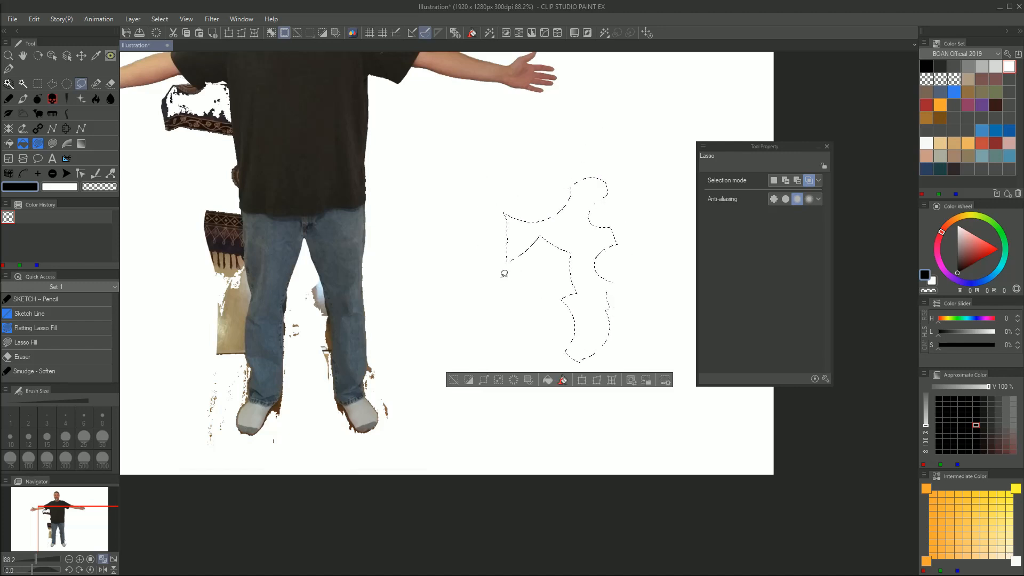
Return the Lasso to New selection mode, and clear the wood remnants around the man's left lower leg and foot
left_click(775, 181)
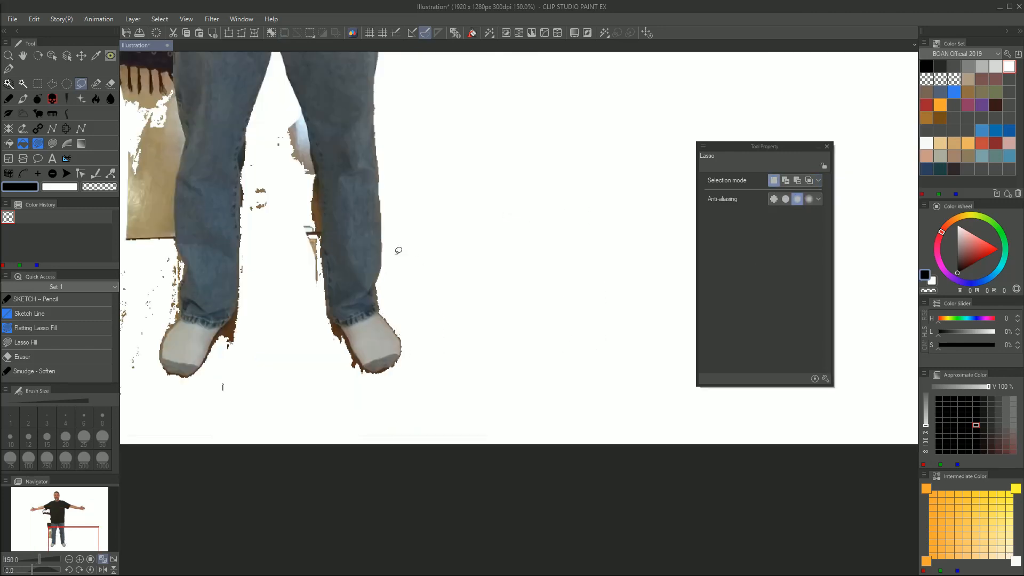
mouse_move(380, 271)
left_mouse_down()
mouse_move(392, 327)
mouse_move(351, 358)
mouse_move(382, 274)
left_mouse_up()
key("Delete")
mouse_move(401, 368)
left_mouse_down()
mouse_move(365, 370)
mouse_move(335, 326)
left_mouse_up()
key("Delete")
Lasso and delete the board and floor remnants between the man's legs
key("Delete")
left_click_drag(333, 323, 323, 306)
mouse_move(272, 168)
left_mouse_down()
mouse_move(312, 135)
mouse_move(300, 195)
mouse_move(324, 234)
mouse_move(305, 160)
left_mouse_up()
key("Delete")
Lasso and delete the floor remnants around the man's right foot and ankle, and deselect
key("Delete")
mouse_move(264, 92)
left_mouse_down()
mouse_move(284, 176)
mouse_move(271, 106)
left_mouse_up()
key("Delete")
left_click_drag(238, 303, 261, 293)
Lasso and delete the leftover floor specks and board pieces beside the man's lower legs
key("Delete")
left_click_drag(216, 342, 203, 406)
key("ctrl+d")
left_click_drag(239, 306, 238, 315)
key("Delete")
scroll(304, 292, "down", 2)
key("ctrl+d")
mouse_move(424, 330)
left_mouse_down()
mouse_move(351, 269)
mouse_move(426, 335)
left_mouse_up()
key("Delete")
mouse_move(342, 162)
left_mouse_down()
mouse_move(399, 158)
mouse_move(330, 171)
left_mouse_up()
Lasso and delete the patterned cloth and board remnants along the outer edge of the man's right jeans leg
key("Delete")
left_click_drag(386, 242, 366, 240)
key("Delete")
scroll(293, 239, "down", 2)
scroll(202, 281, "up", 3)
mouse_move(330, 120)
left_mouse_down()
mouse_move(338, 160)
mouse_move(324, 115)
left_mouse_up()
Lasso and delete the last cloth remnants beneath the man's right arm beside the shirt, and clear the selection
key("Delete")
mouse_move(308, 366)
left_mouse_down()
mouse_move(345, 273)
mouse_move(278, 364)
left_mouse_up()
key("Delete")
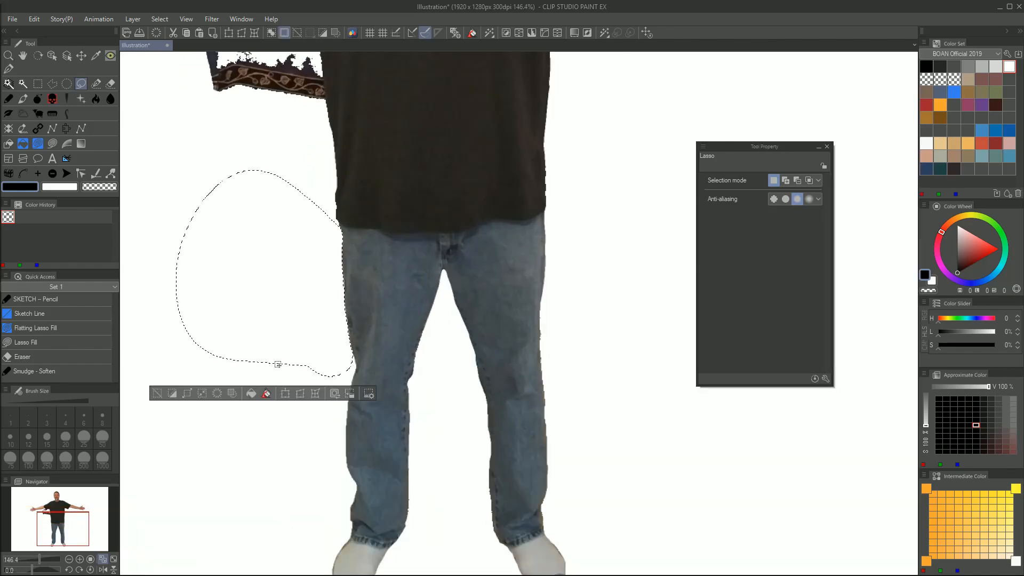
scroll(278, 364, "down", 4)
scroll(278, 182, "up", 5)
mouse_move(233, 242)
left_mouse_down()
mouse_move(193, 263)
mouse_move(212, 248)
left_mouse_up()
key("Delete")
mouse_move(338, 374)
left_mouse_down()
mouse_move(321, 244)
mouse_move(262, 359)
mouse_move(337, 376)
left_mouse_up()
key("Delete")
scroll(320, 182, "down", 7)
scroll(434, 348, "up", 1)
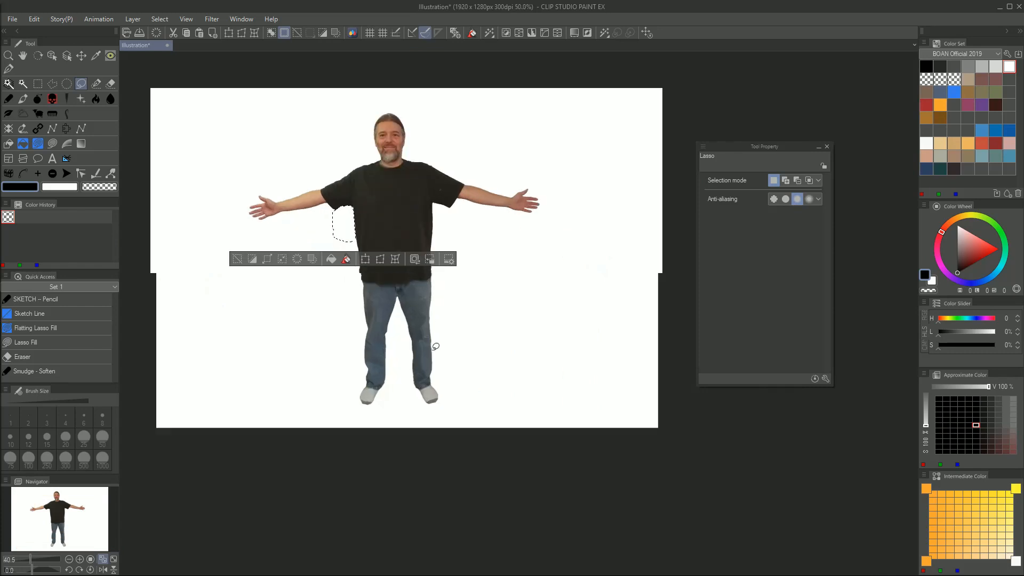
left_click(237, 259)
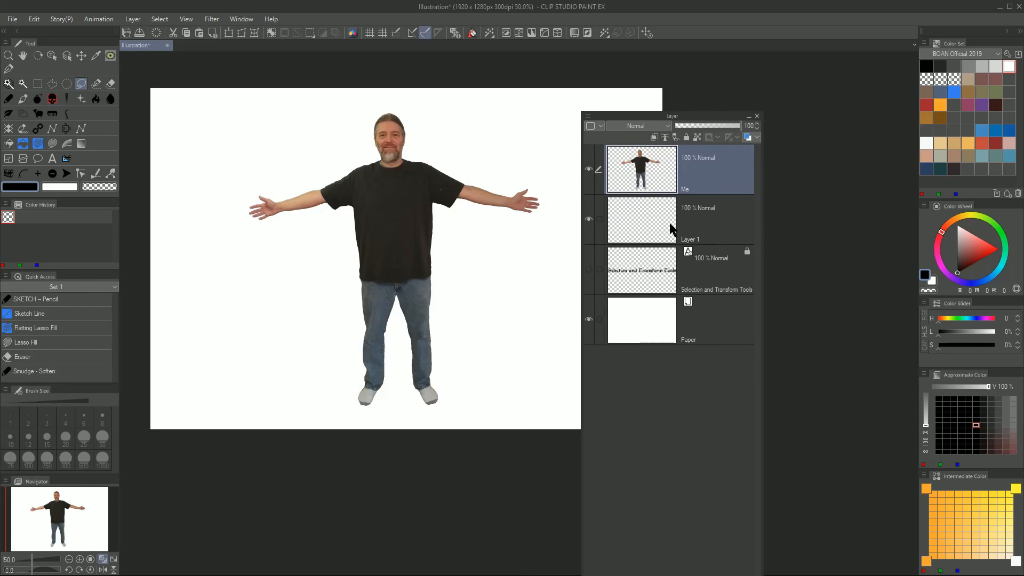
Duplicate the Me layer, hide the original, and make the copy the active layer
right_click(716, 170)
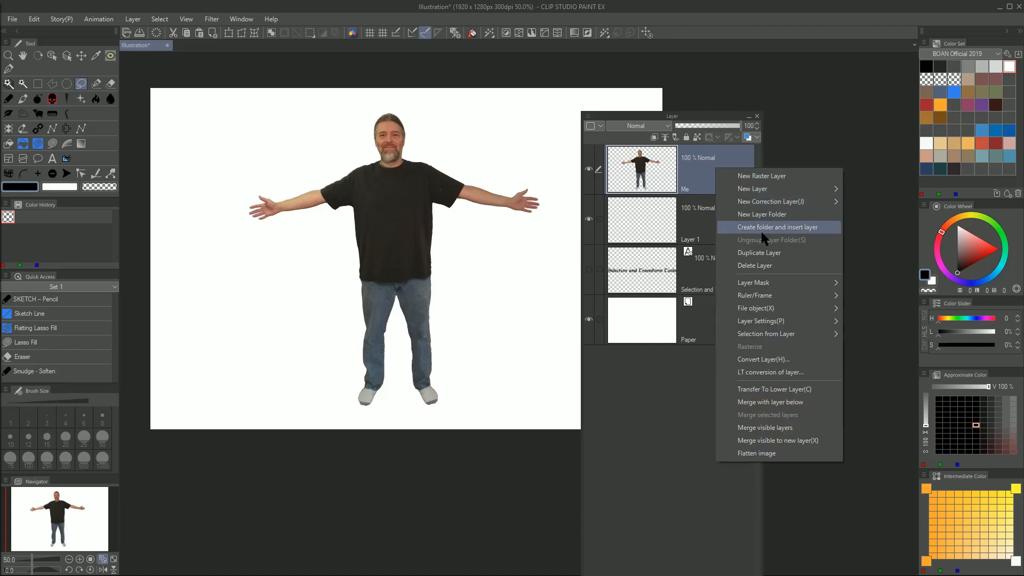
left_click(761, 259)
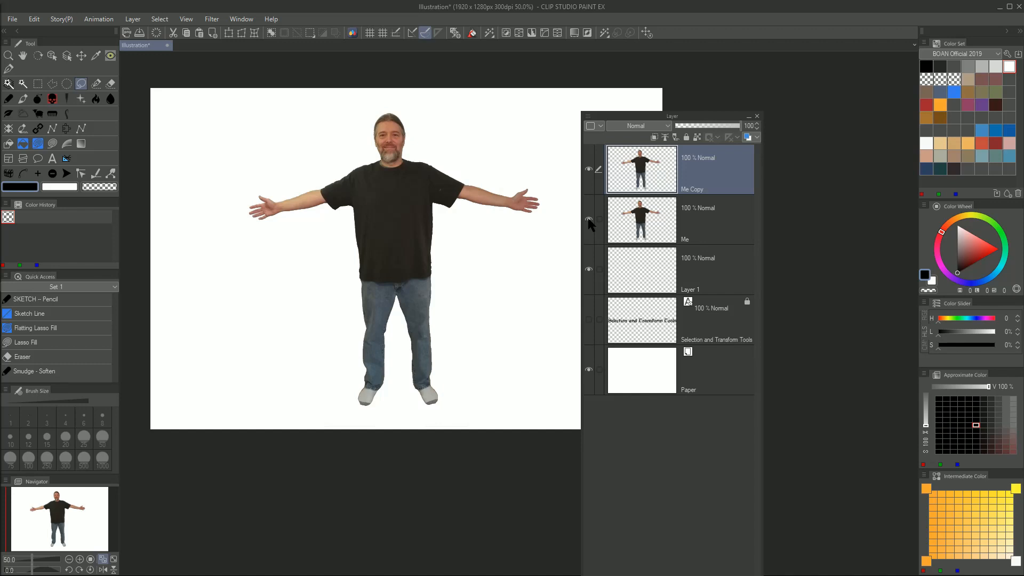
left_click(720, 220)
left_click(728, 163)
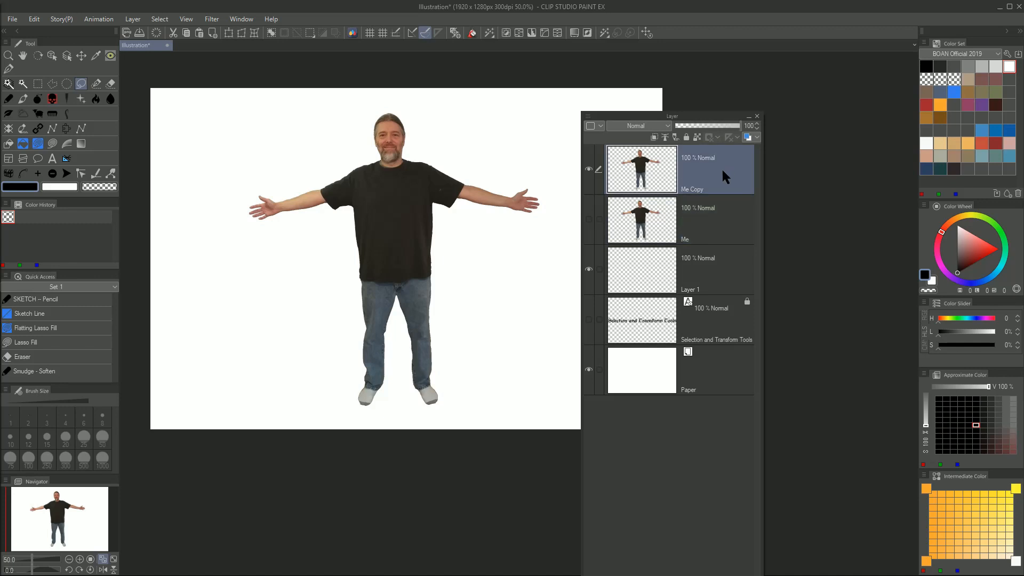